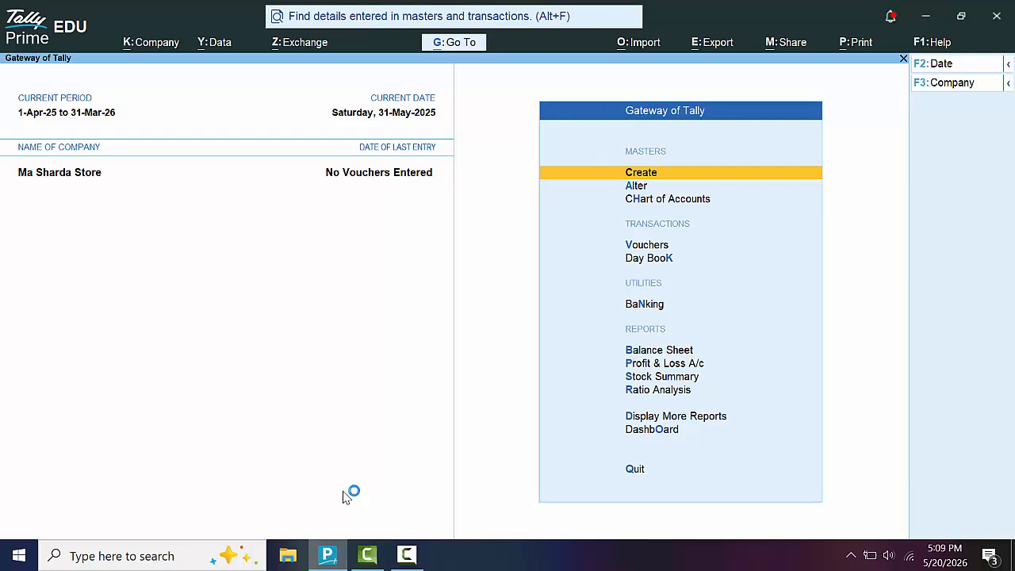
- Start a receipt voucher and begin creating a new ledger for its credit line
{"action": "left_click", "coordinate": [646, 246]}
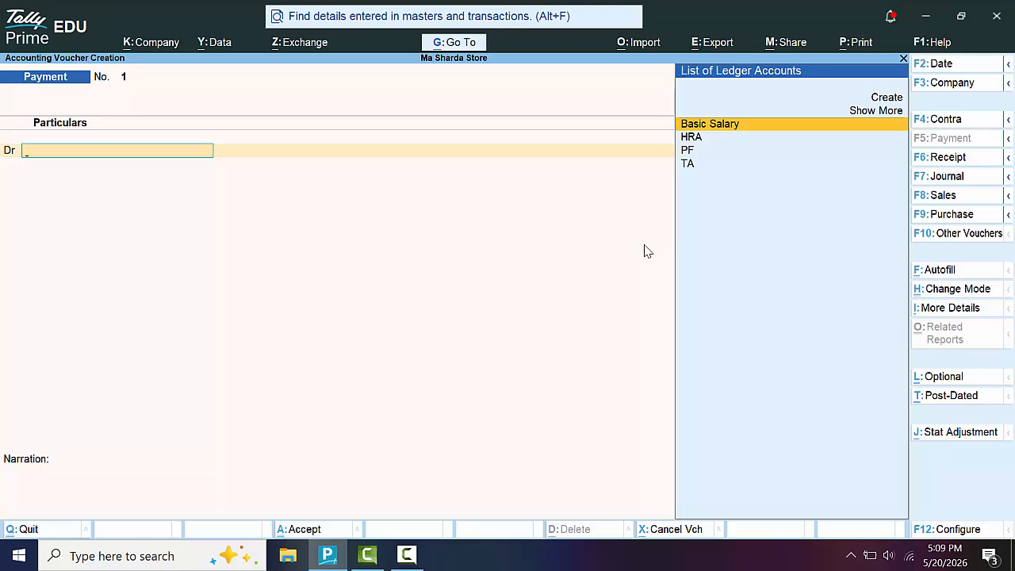
{"action": "key", "text": "F6"}
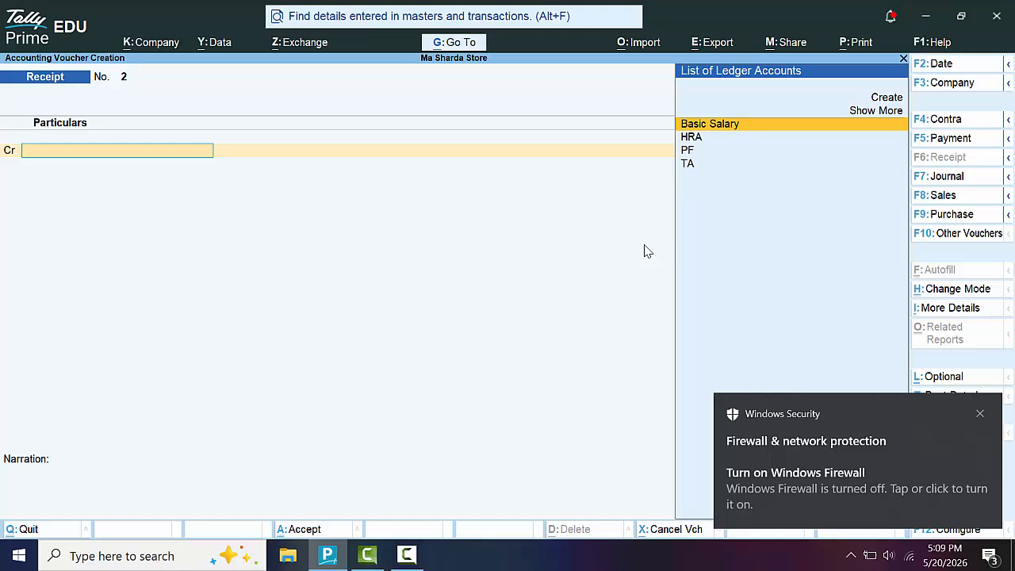
{"action": "key", "text": "Up"}
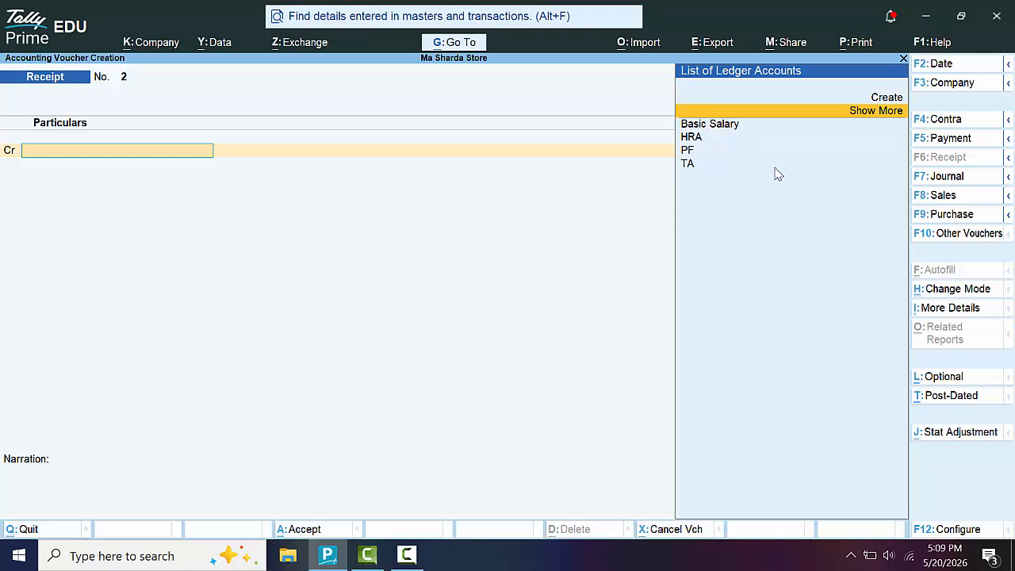
{"action": "left_click", "coordinate": [883, 97]}
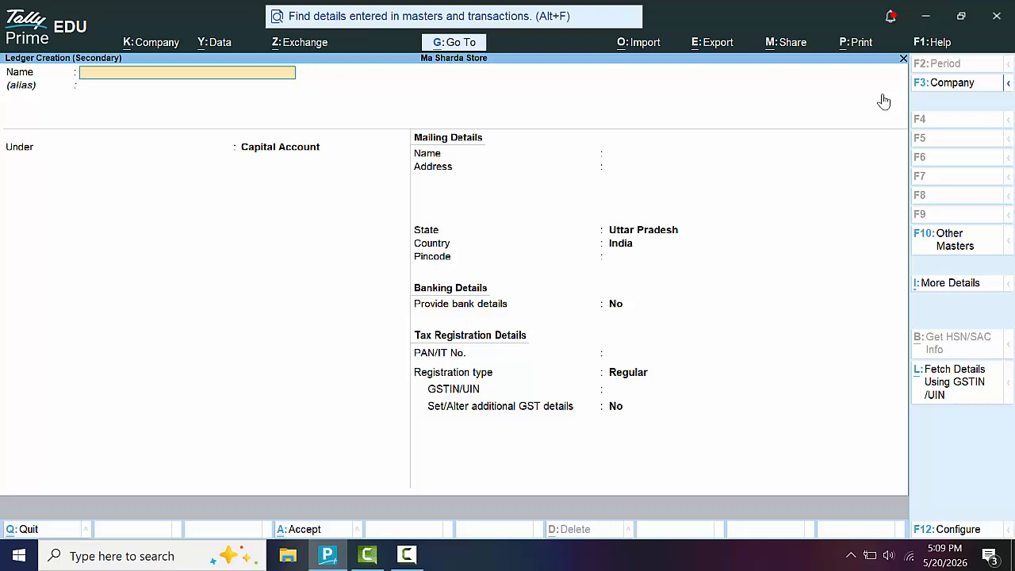
- Name the ledger Capital A/c, keep it under Capital Account with the default mailing, banking and tax details, and save it
{"action": "type", "text": "Capital a/c"}
{"action": "key", "text": "Return"}
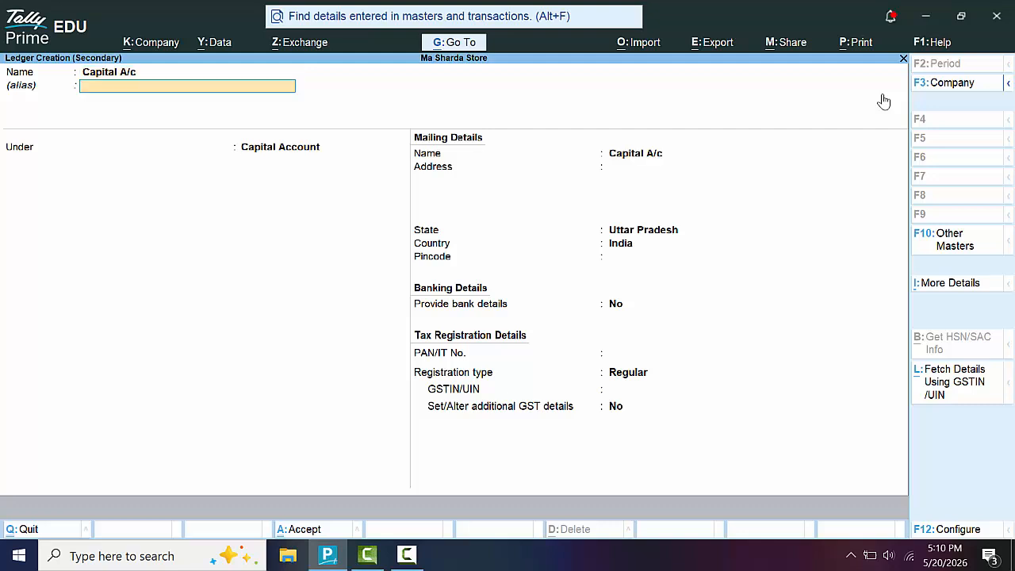
{"action": "key", "text": "Return"}
{"action": "key", "text": "Return"}
{"action": "key", "text": "Return"}
{"action": "key", "text": "Return"}
{"action": "key", "text": "Return"}
{"action": "key", "text": "Return"}
{"action": "key", "text": "Return"}
{"action": "key", "text": "Return"}
{"action": "key", "text": "Return"}
{"action": "key", "text": "Return"}
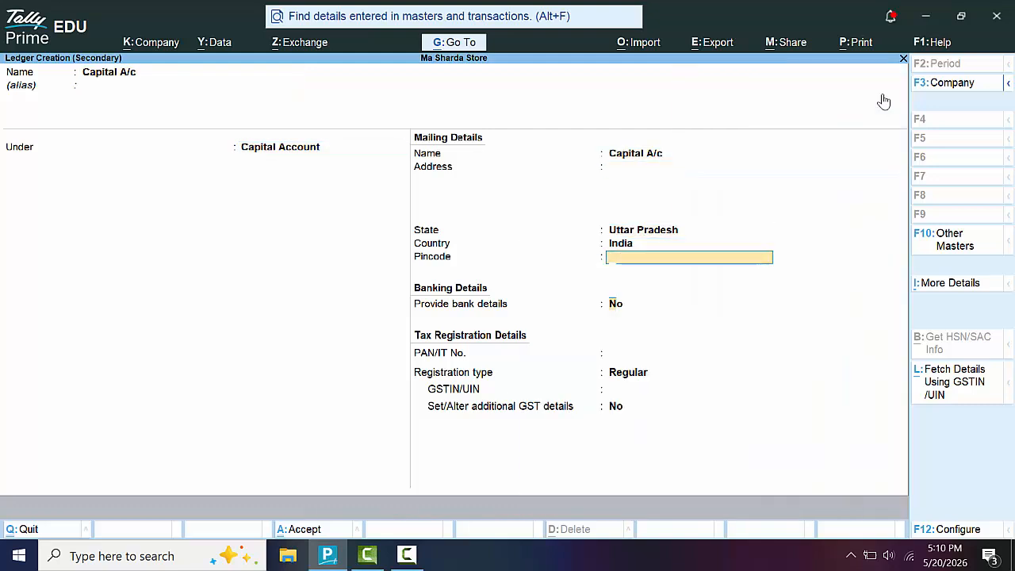
{"action": "key", "text": "Return"}
{"action": "key", "text": "Return"}
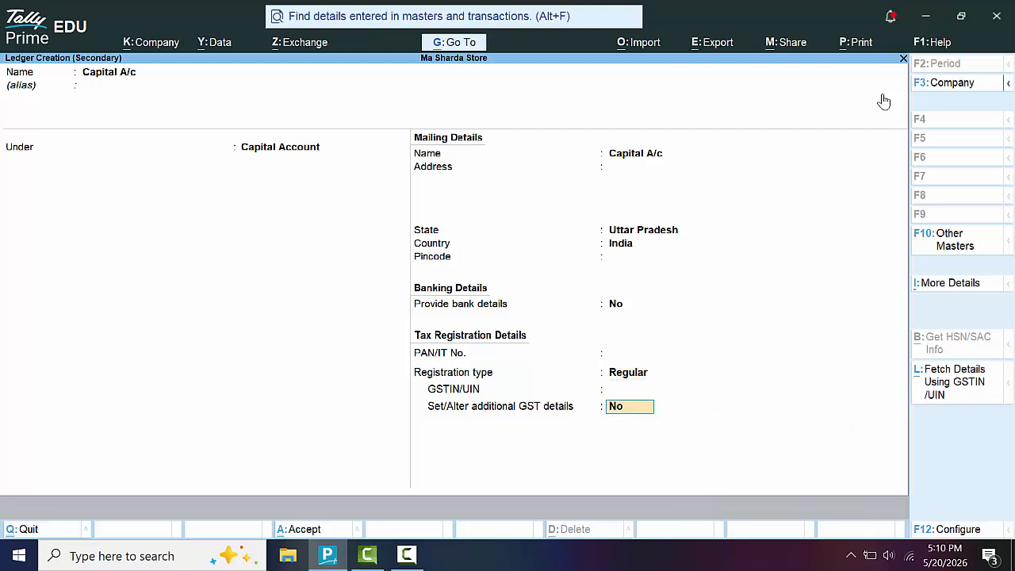
{"action": "key", "text": "Return"}
{"action": "key", "text": "Return"}
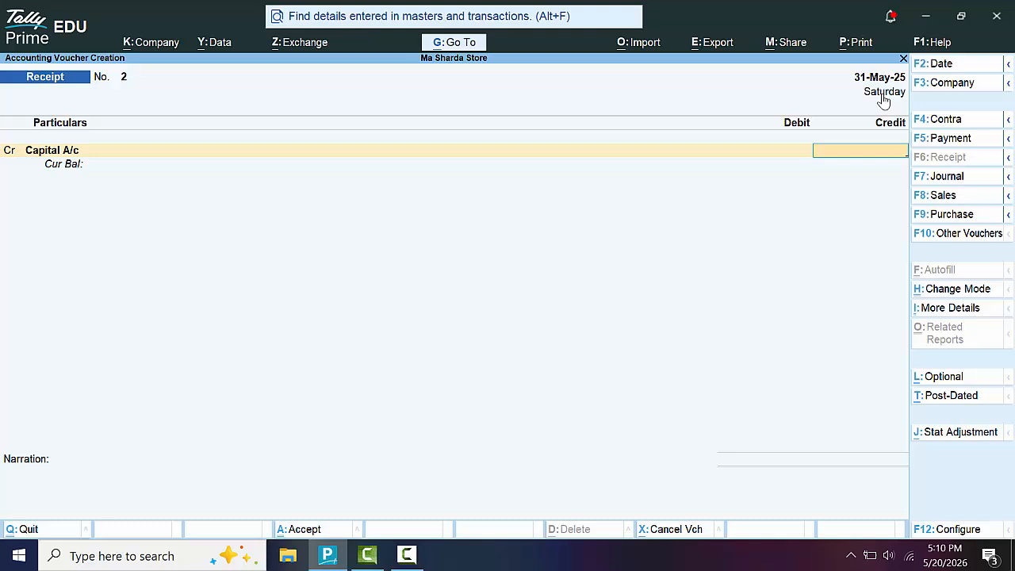
- Credit Capital A/c with 500000 and debit Cash for the full amount in the receipt voucher
{"action": "type", "text": "500000"}
{"action": "key", "text": "Return"}
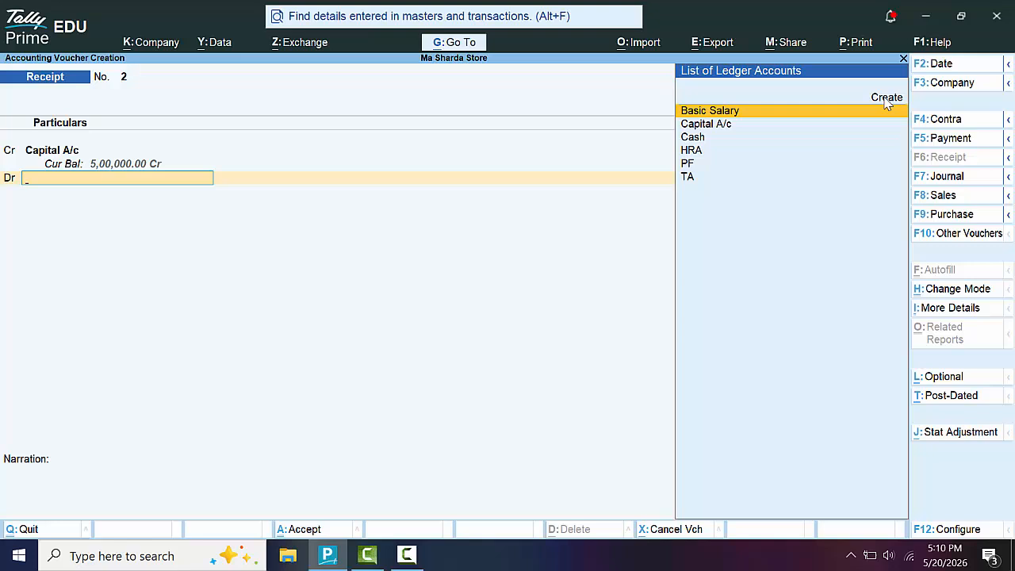
{"action": "key", "text": "Down"}
{"action": "key", "text": "Down"}
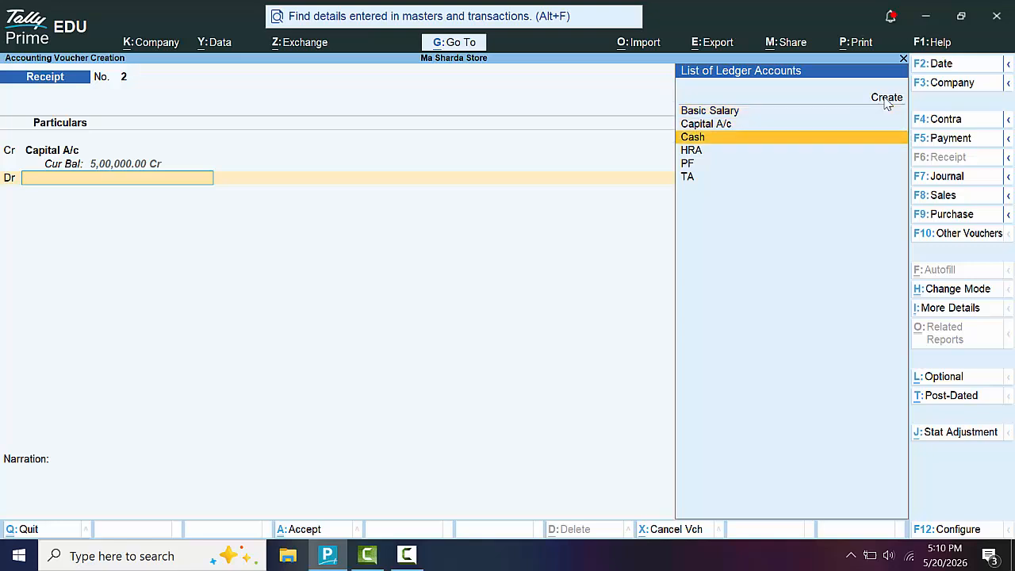
{"action": "key", "text": "Return"}
{"action": "key", "text": "Return"}
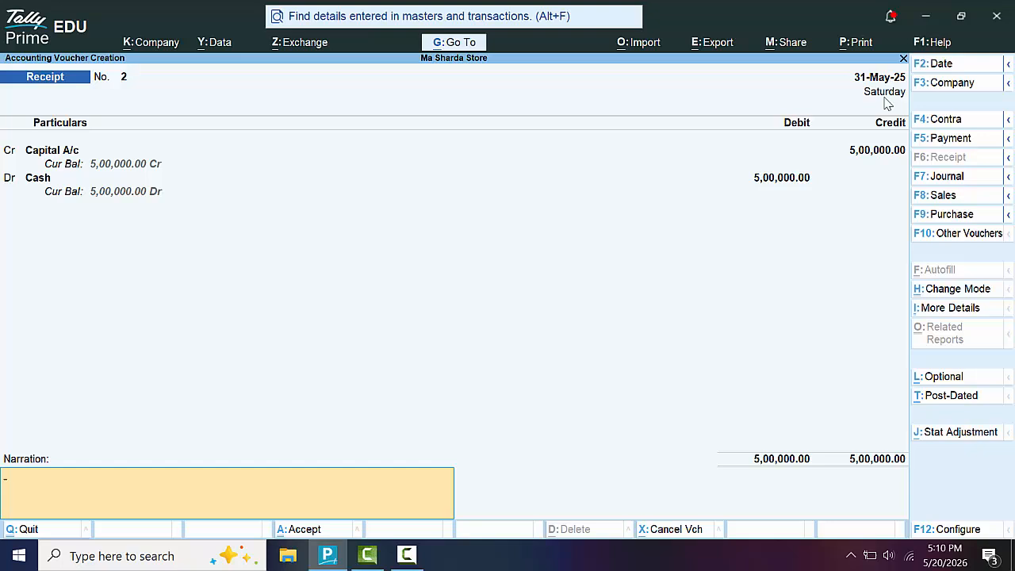
- Enter the narration "Business Started with Cash Rs 500000/-" and save the receipt voucher
{"action": "type", "text": "Business Started"}
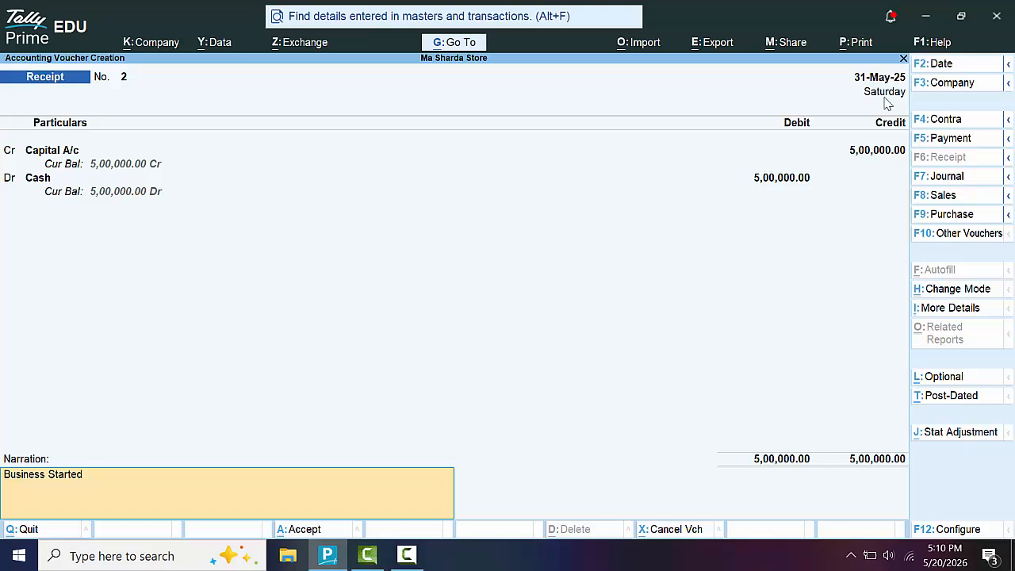
{"action": "type", "text": " with Cash Rs 5000"}
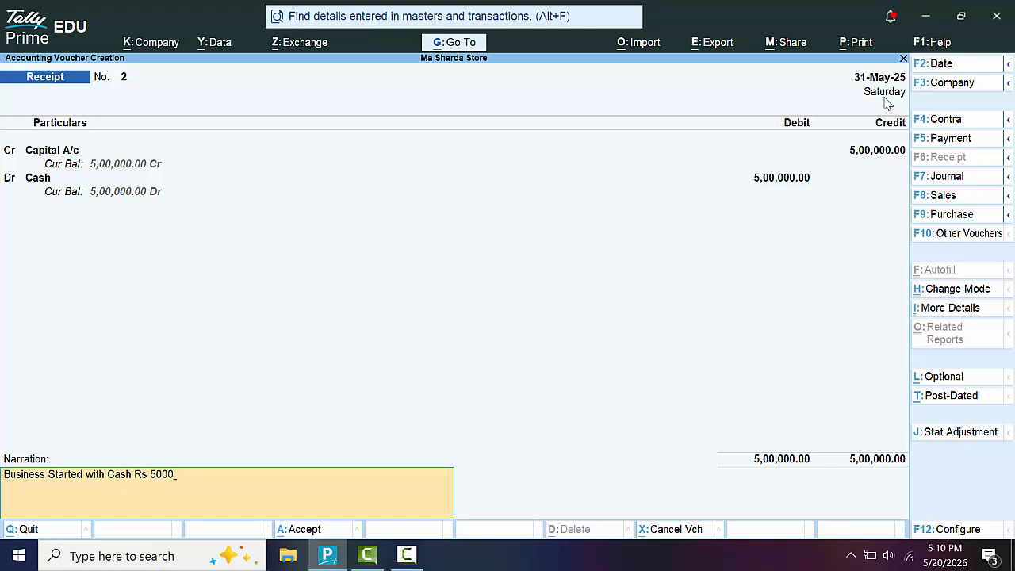
{"action": "type", "text": "00/-"}
{"action": "key", "text": "Return"}
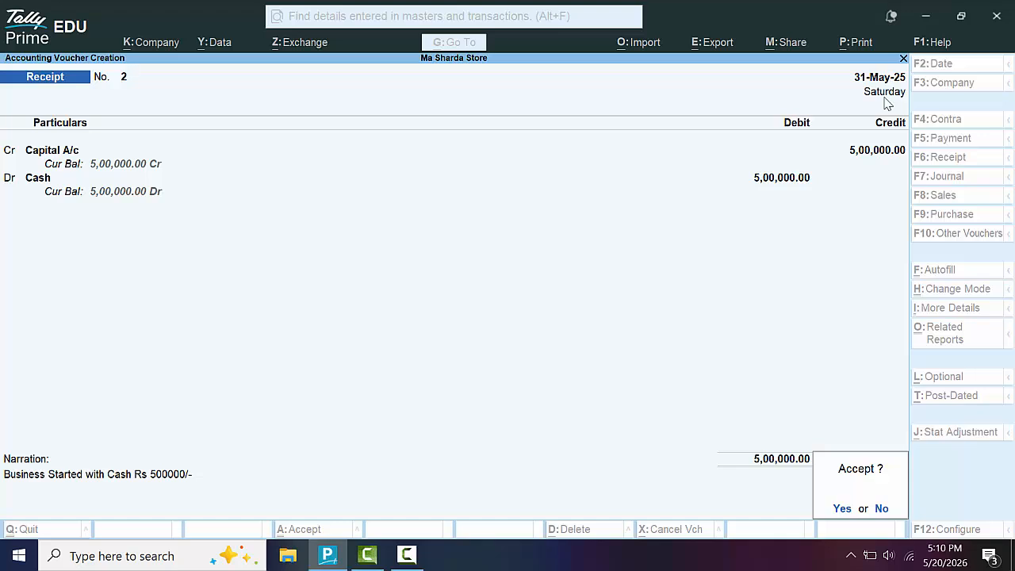
{"action": "key", "text": "Return"}
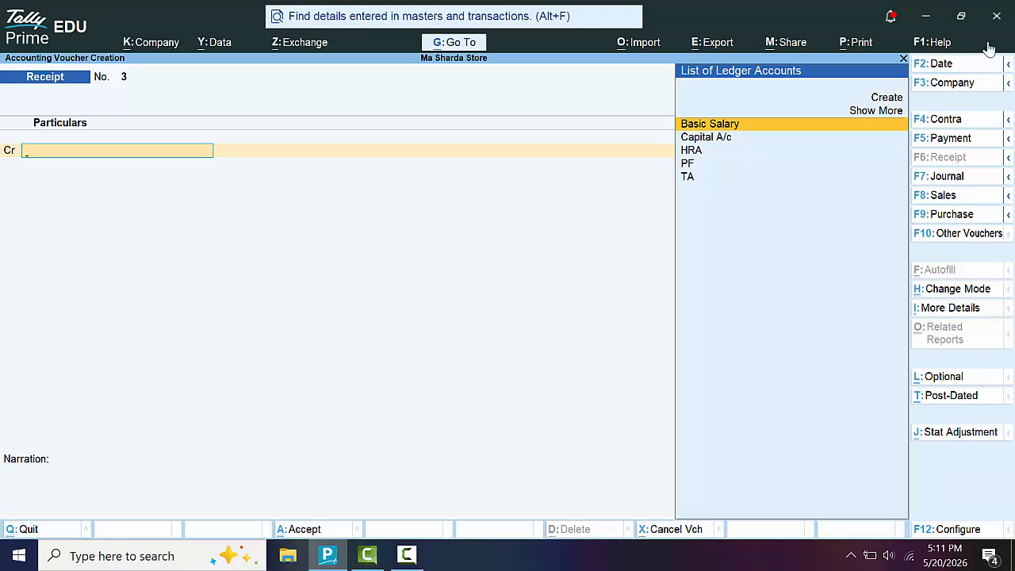
{"action": "left_click", "coordinate": [963, 222]}
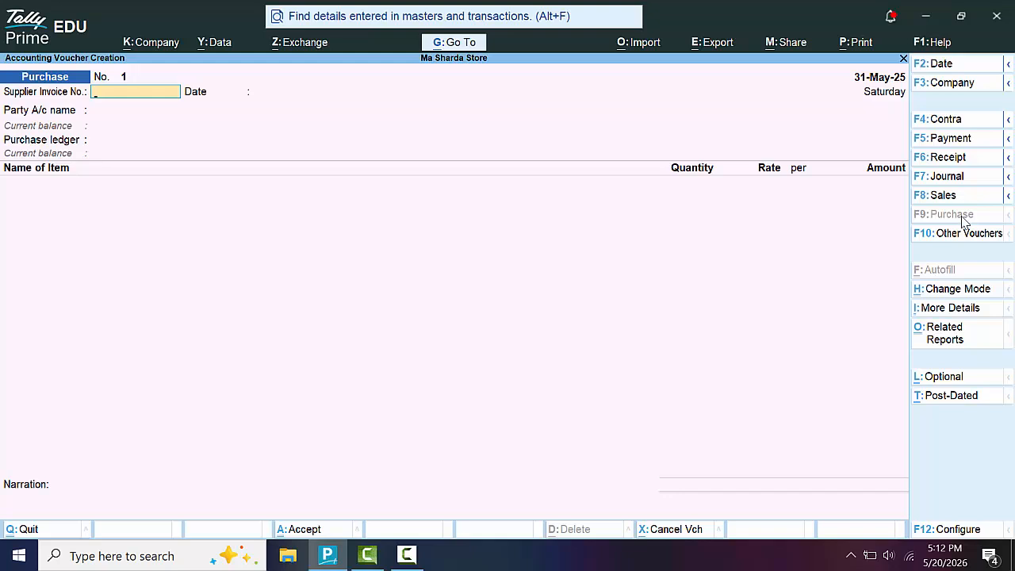
{"action": "type", "text": "50045"}
{"action": "key", "text": "Return"}
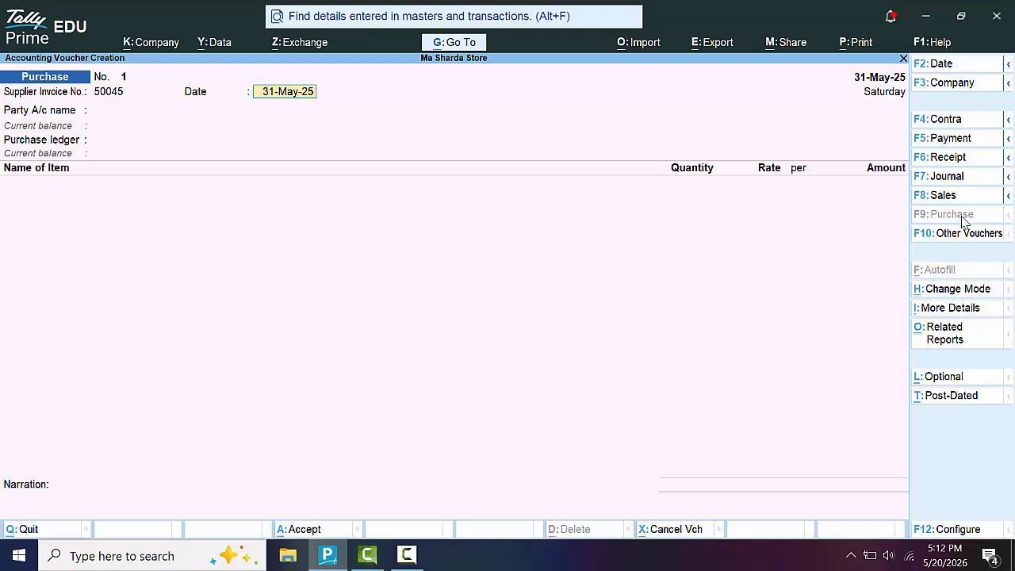
{"action": "key", "text": "BackSpace"}
{"action": "key", "text": "Escape"}
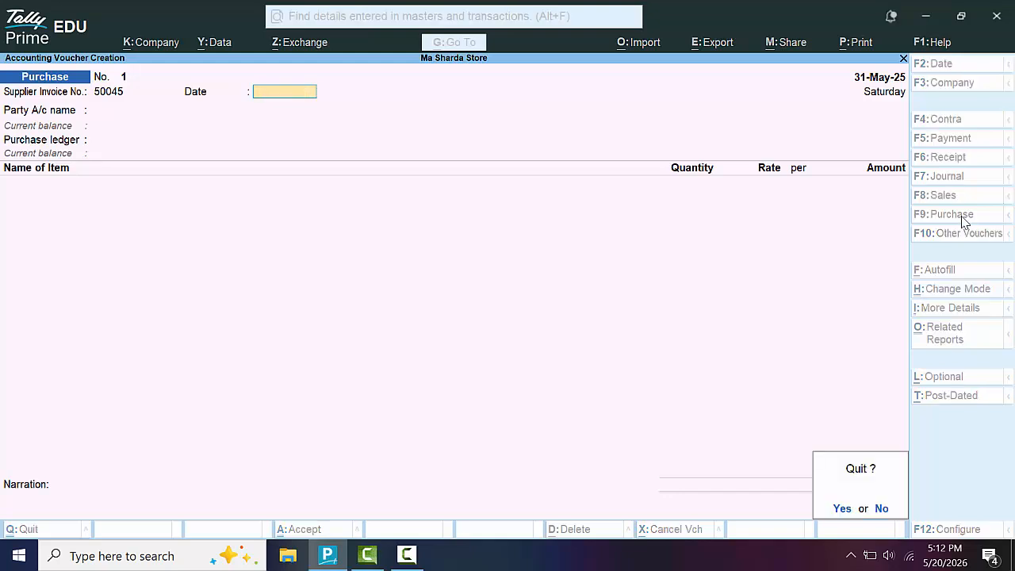
{"action": "key", "text": "y"}
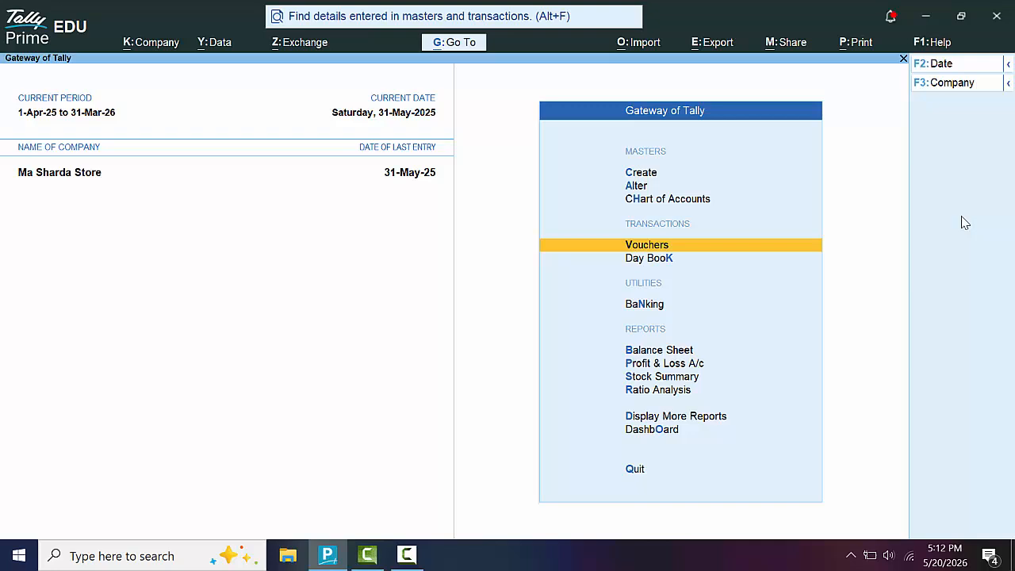
{"action": "left_click", "coordinate": [961, 88]}
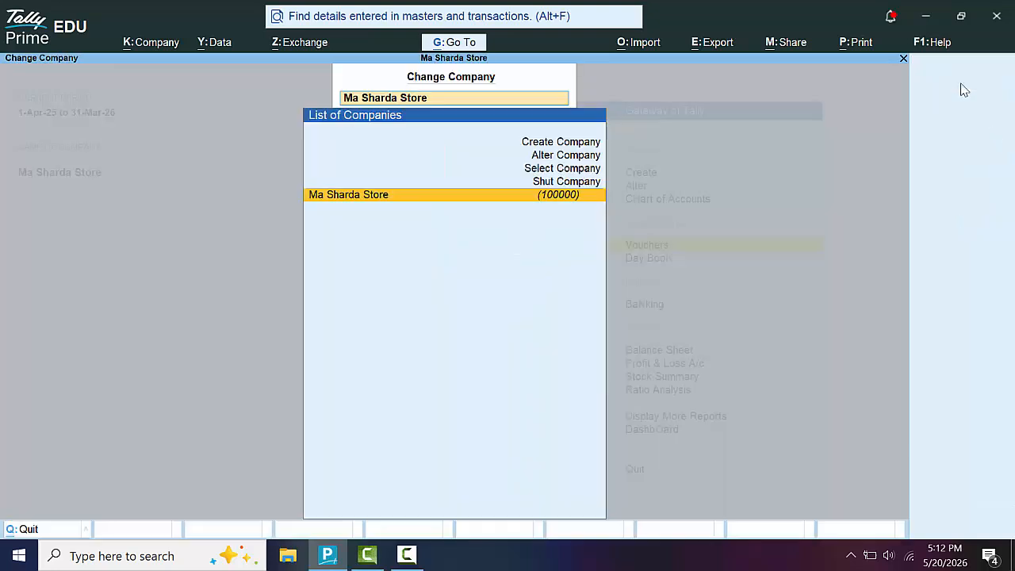
{"action": "key", "text": "Up"}
{"action": "key", "text": "Up"}
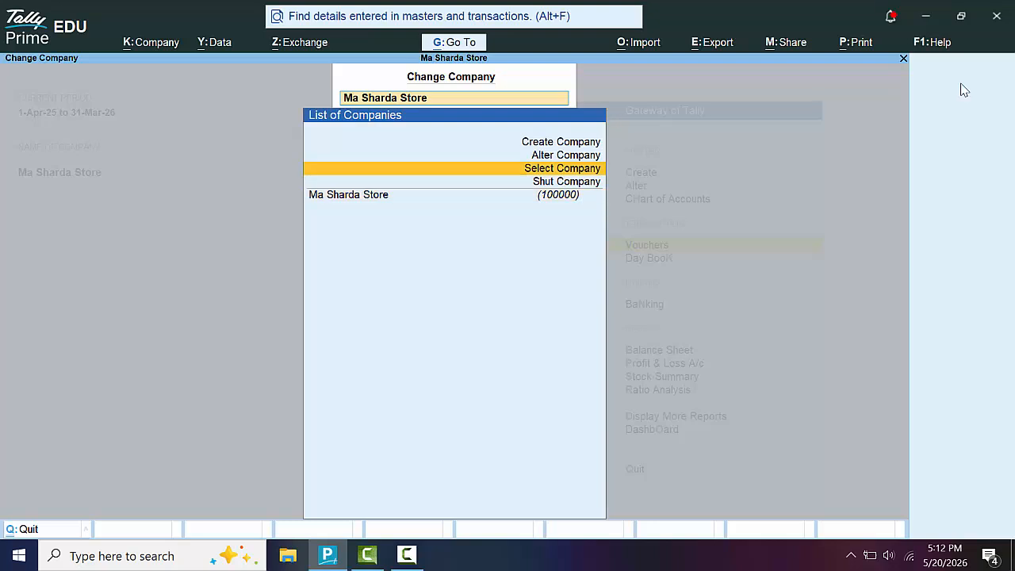
{"action": "key", "text": "Up"}
{"action": "key", "text": "Return"}
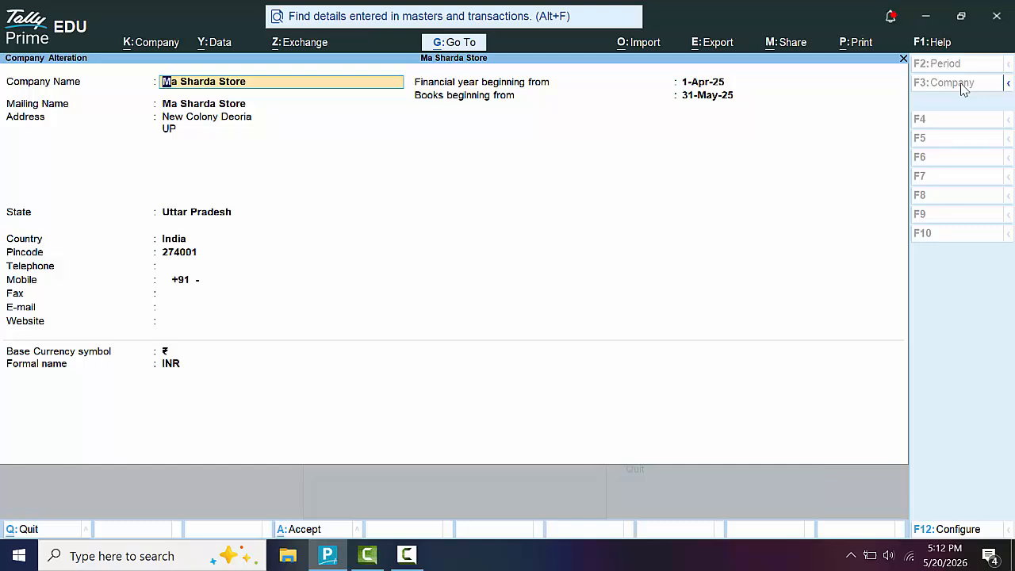
{"action": "left_click", "coordinate": [964, 87]}
{"action": "key", "text": "Escape"}
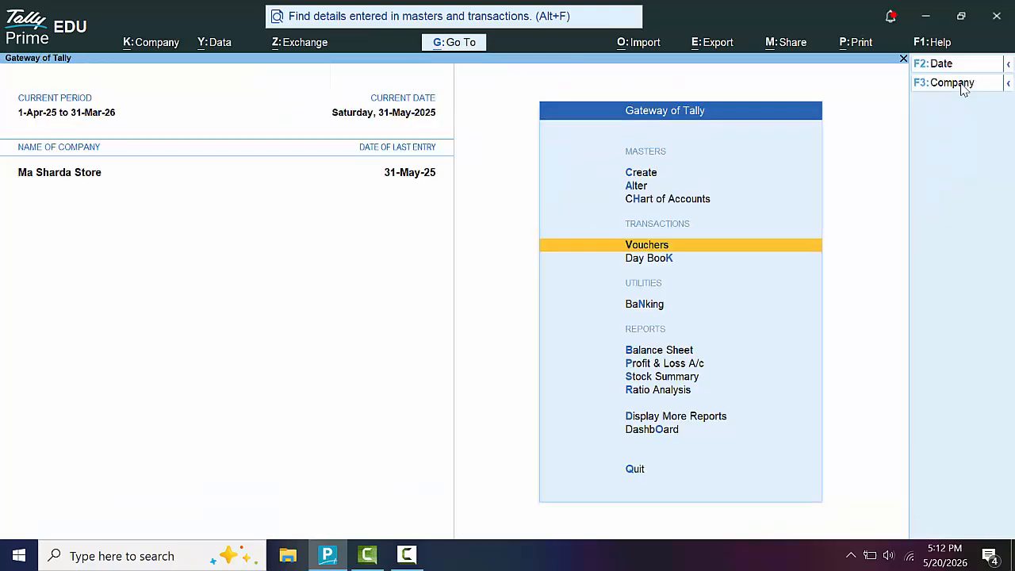
- Open a purchase voucher dated 1-6-25 and enter supplier invoice number 45665, keeping the invoice date 1-Jun-25
{"action": "key", "text": "Return"}
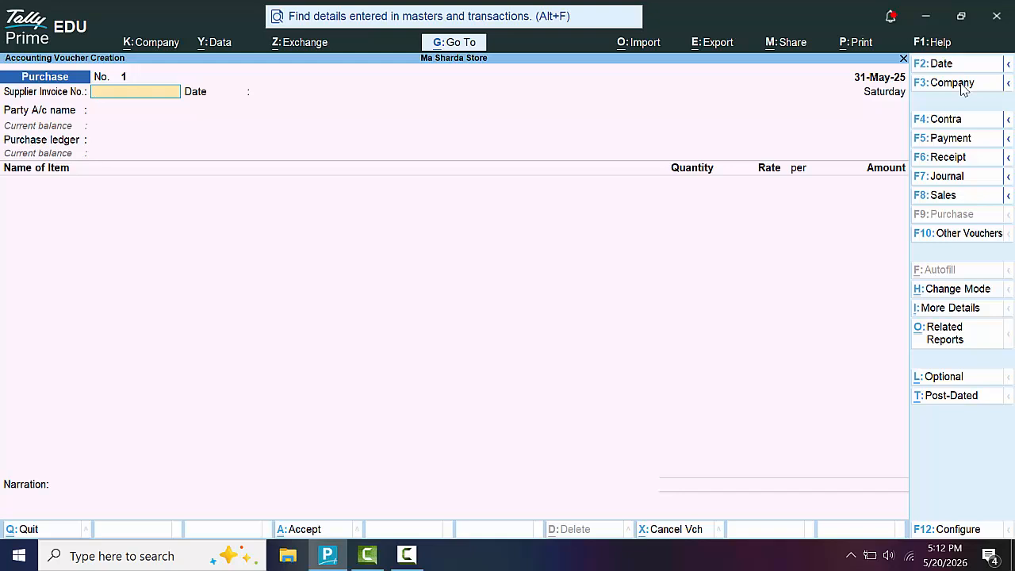
{"action": "key", "text": "F2"}
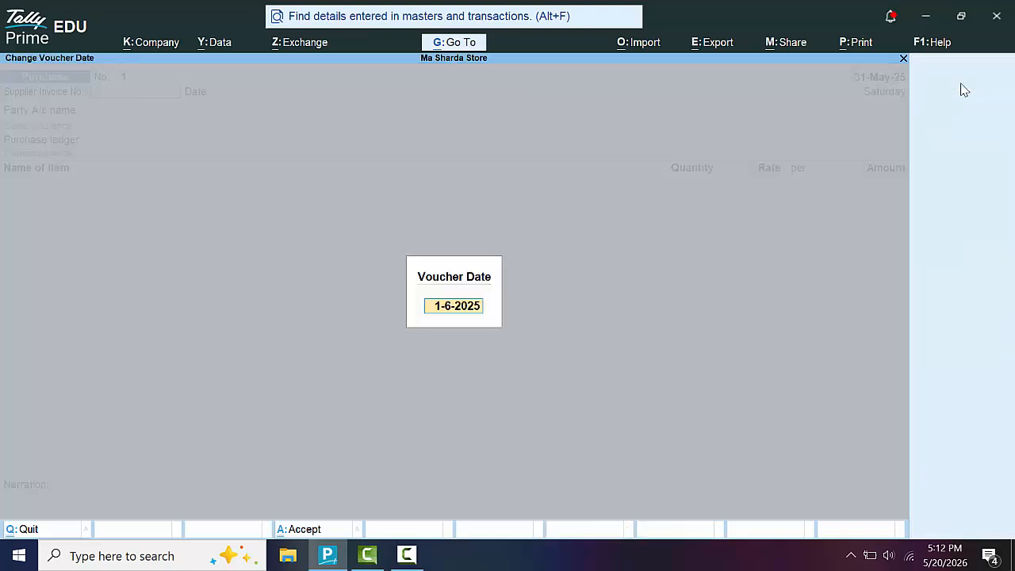
{"action": "type", "text": "1-6-25"}
{"action": "key", "text": "Return"}
{"action": "type", "text": "45665"}
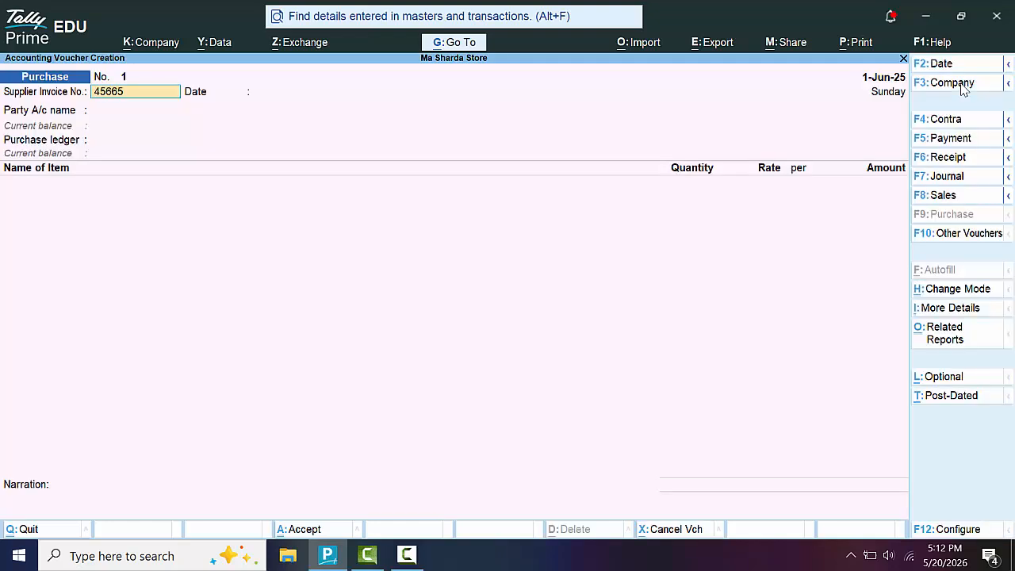
{"action": "key", "text": "Return"}
{"action": "key", "text": "Return"}
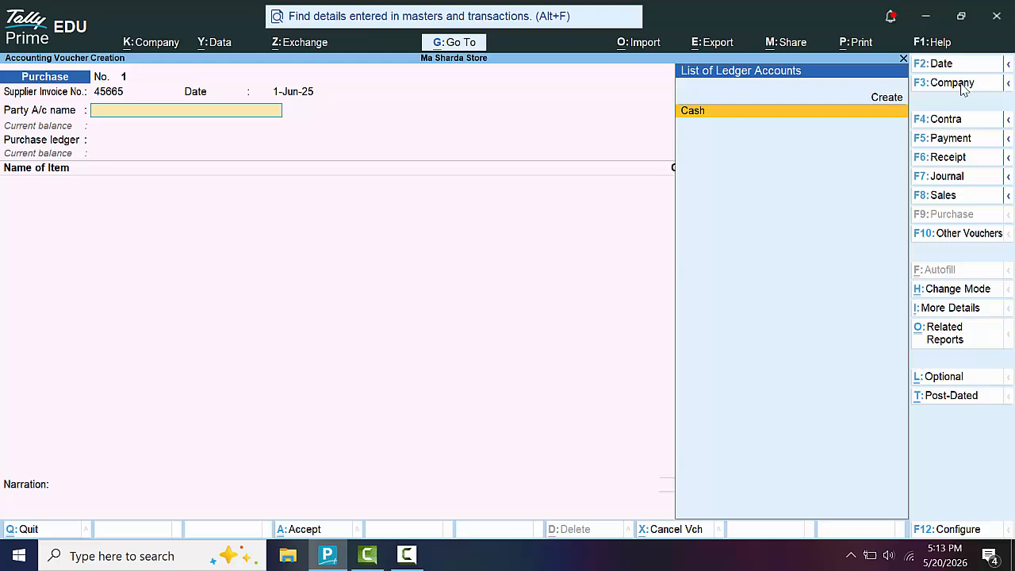
- Create a party ledger named Laxmi Group and place it under the Sundry Creditors group
{"action": "key", "text": "alt+c"}
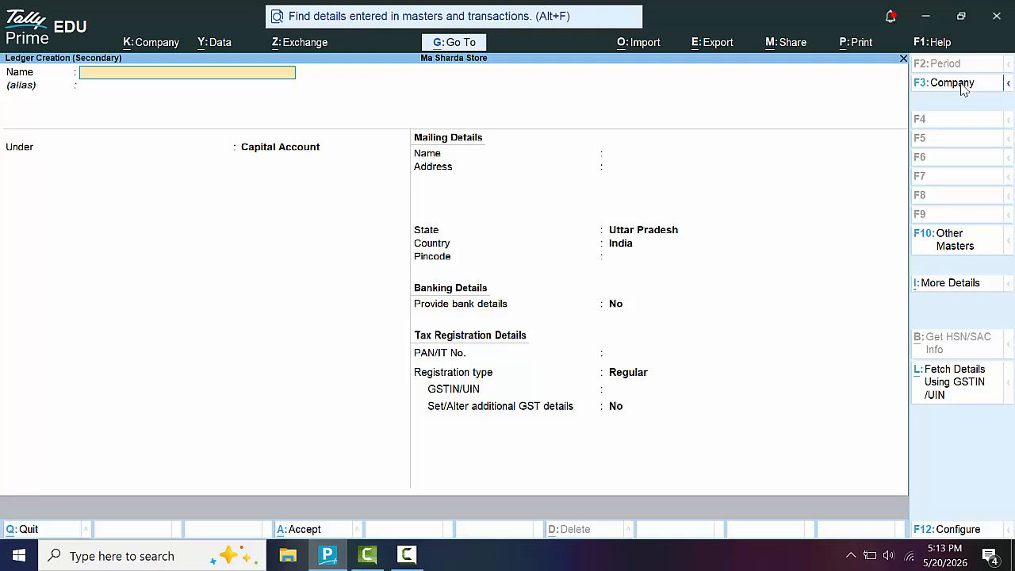
{"action": "type", "text": "Laxmi Group"}
{"action": "key", "text": "Return"}
{"action": "key", "text": "Return"}
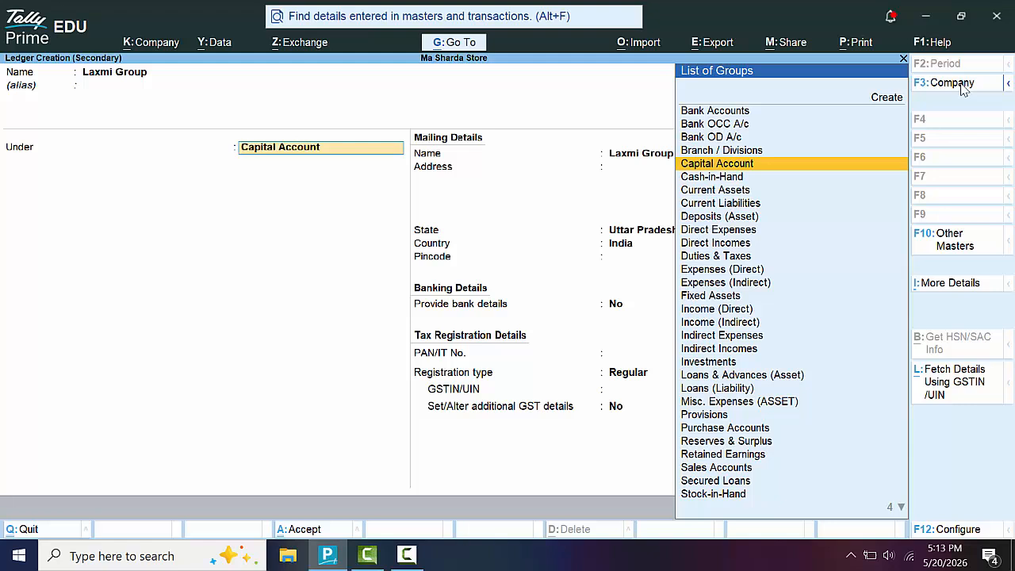
{"action": "type", "text": "S"}
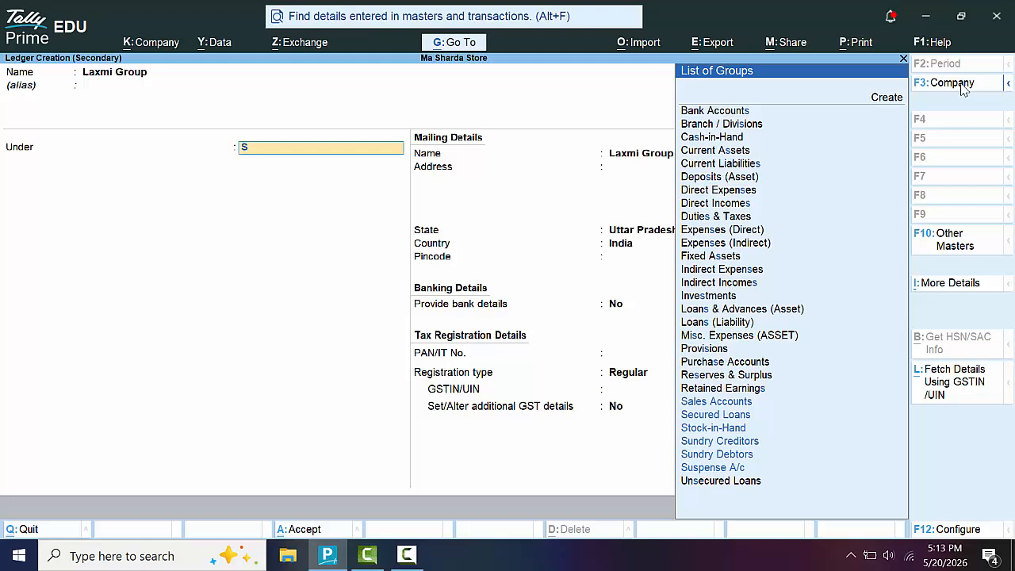
{"action": "key", "text": "Down"}
{"action": "key", "text": "Down"}
{"action": "key", "text": "Down"}
{"action": "key", "text": "Down"}
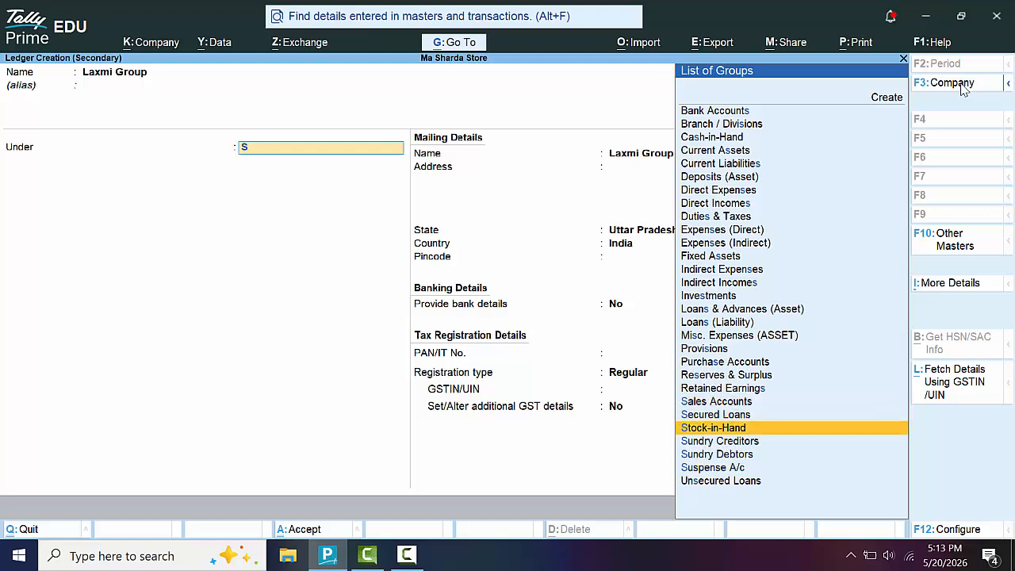
{"action": "key", "text": "Return"}
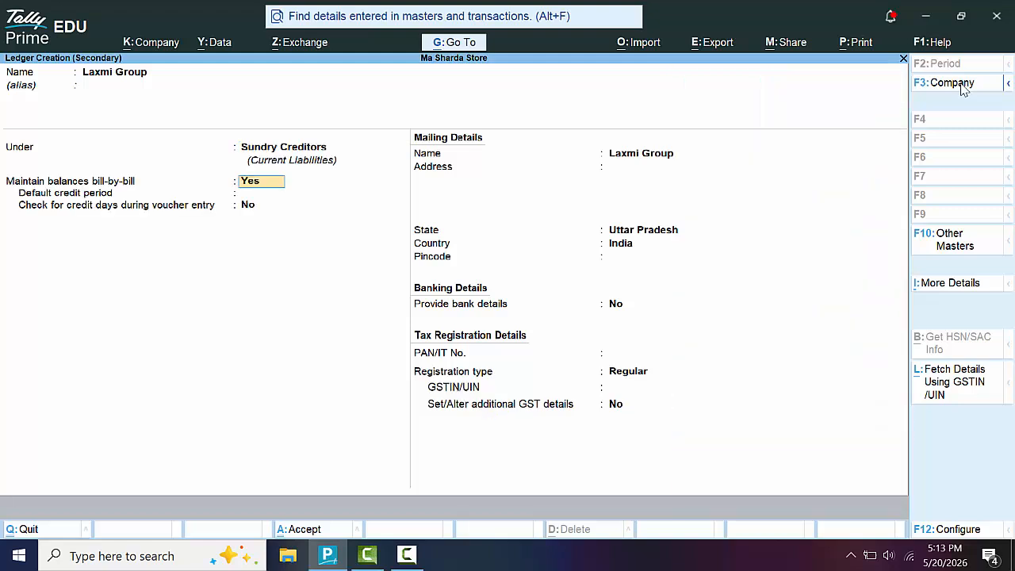
- Keep the ledger's default bill-by-bill, mailing, banking and Regular tax registration settings and save it as the purchase voucher's party account
{"action": "key", "text": "Return"}
{"action": "key", "text": "Return"}
{"action": "key", "text": "Return"}
{"action": "key", "text": "Return"}
{"action": "key", "text": "Return"}
{"action": "key", "text": "Return"}
{"action": "key", "text": "Return"}
{"action": "key", "text": "Return"}
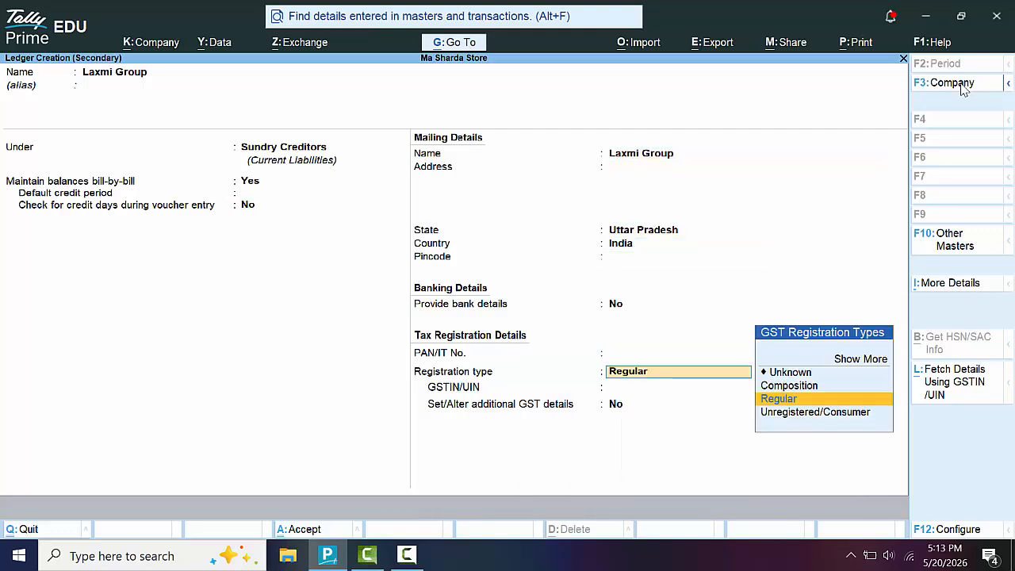
{"action": "key", "text": "Return"}
{"action": "key", "text": "Return"}
{"action": "key", "text": "Return"}
{"action": "key", "text": "Return"}
{"action": "key", "text": "Return"}
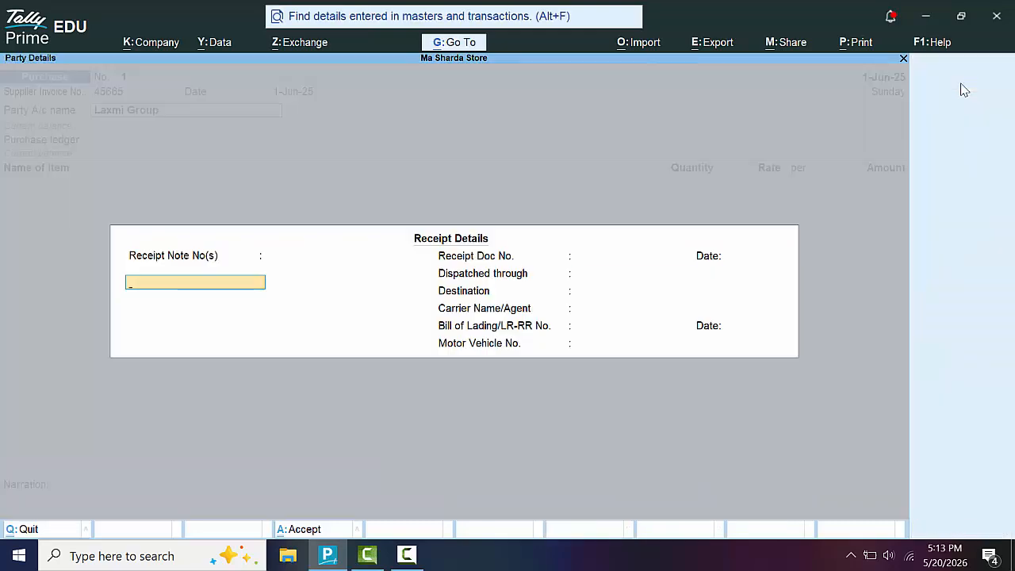
- Leave all receipt note, dispatch and vehicle details blank for the Laxmi Group purchase
{"action": "key", "text": "Return"}
{"action": "key", "text": "Return"}
{"action": "key", "text": "Return"}
{"action": "key", "text": "Return"}
{"action": "key", "text": "Return"}
{"action": "key", "text": "Return"}
{"action": "key", "text": "Return"}
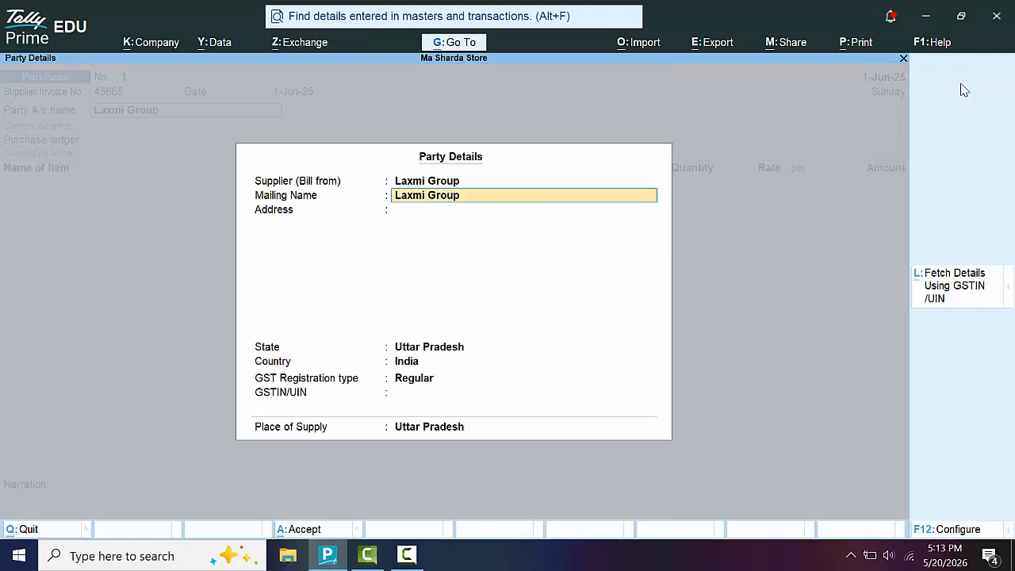
- Accept the default party details for Laxmi Group: Uttar Pradesh, India, Regular GST registration, with the address and GSTIN left blank
{"action": "key", "text": "Return"}
{"action": "key", "text": "Return"}
{"action": "key", "text": "Return"}
{"action": "key", "text": "Return"}
{"action": "key", "text": "Return"}
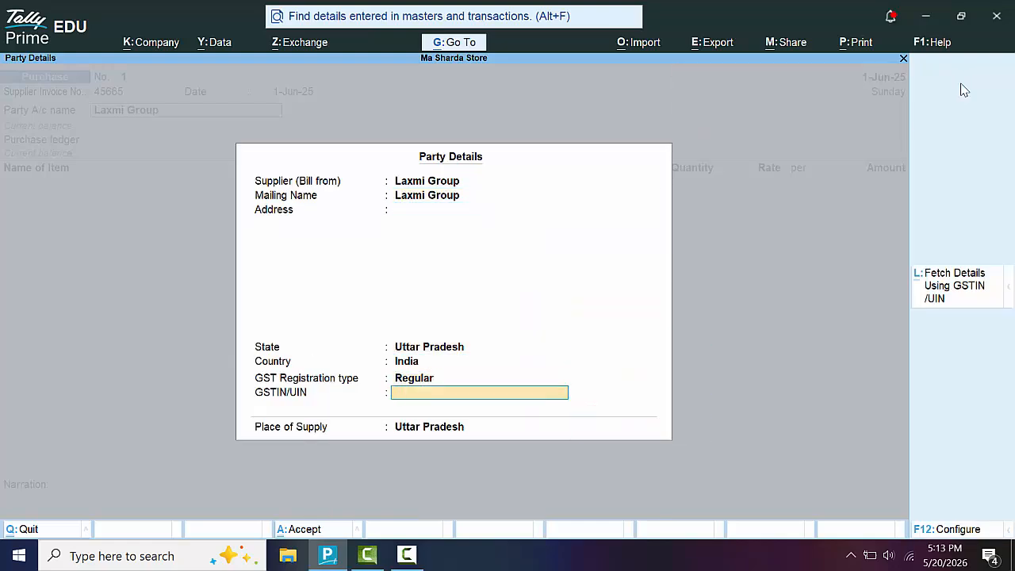
{"action": "key", "text": "Return"}
{"action": "key", "text": "Return"}
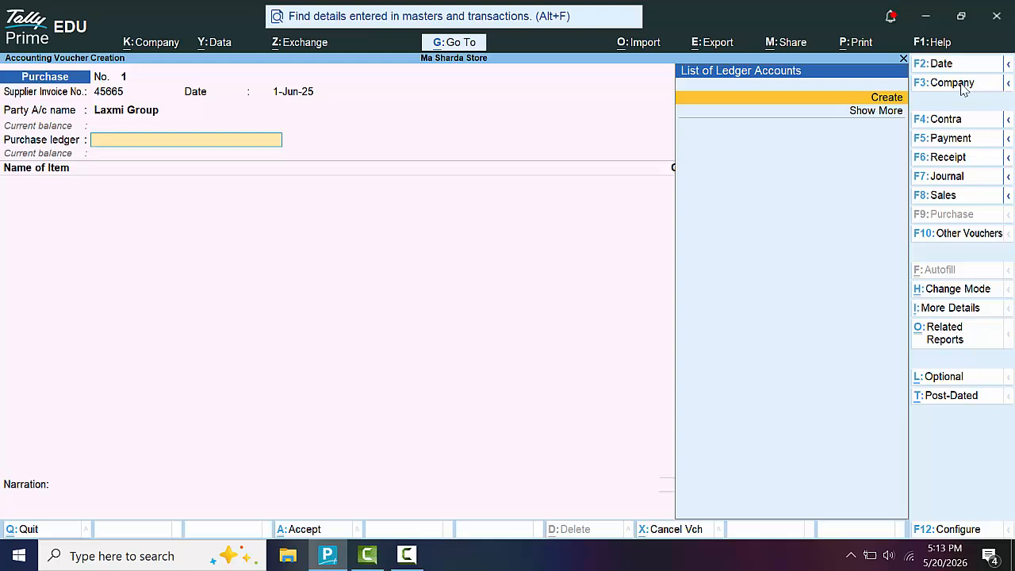
- Create a purchase ledger named Purchase A/c and place it under the Purchase Accounts group
{"action": "key", "text": "Return"}
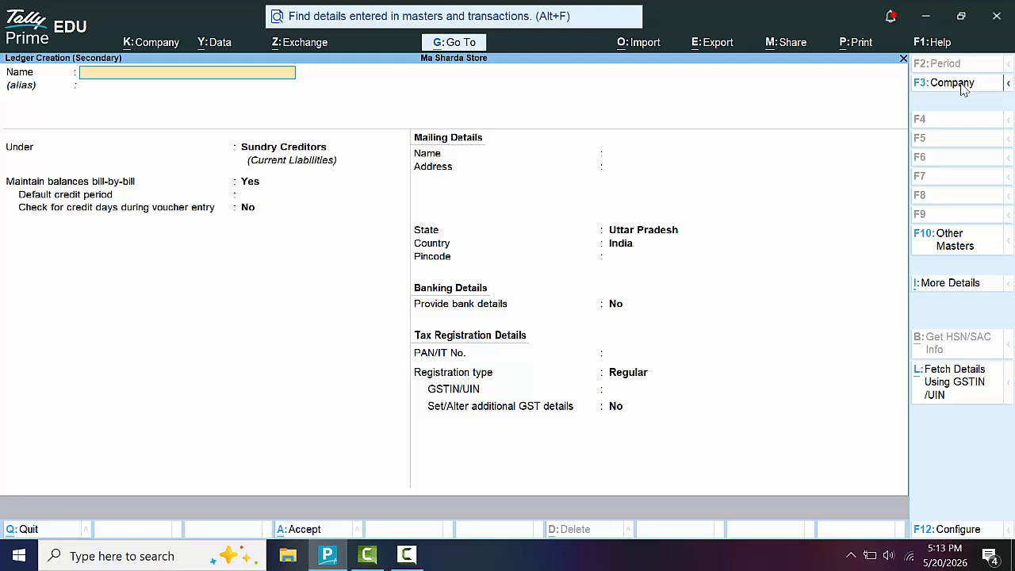
{"action": "type", "text": "Purchase a/c"}
{"action": "key", "text": "Return"}
{"action": "key", "text": "Return"}
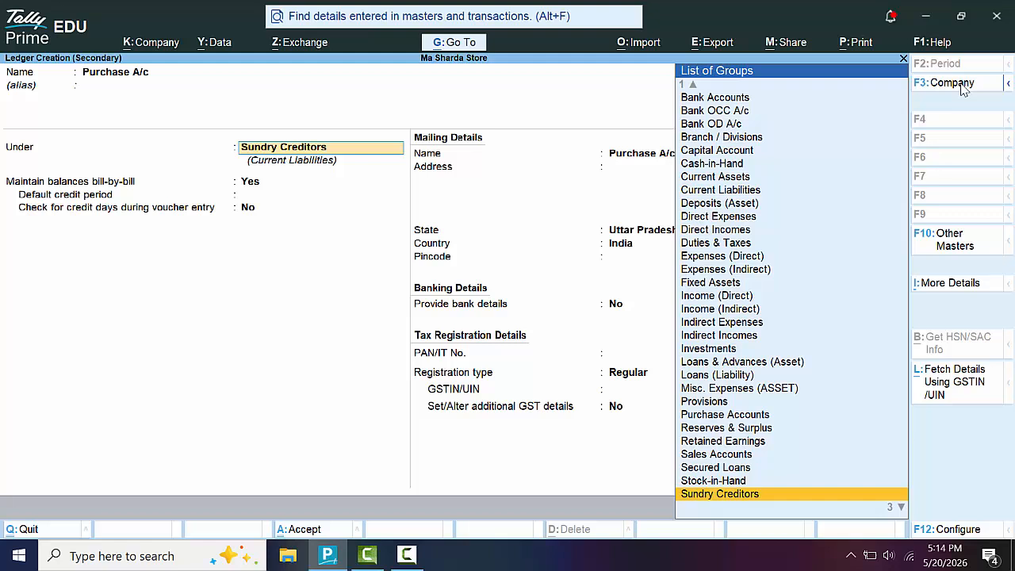
{"action": "type", "text": "P"}
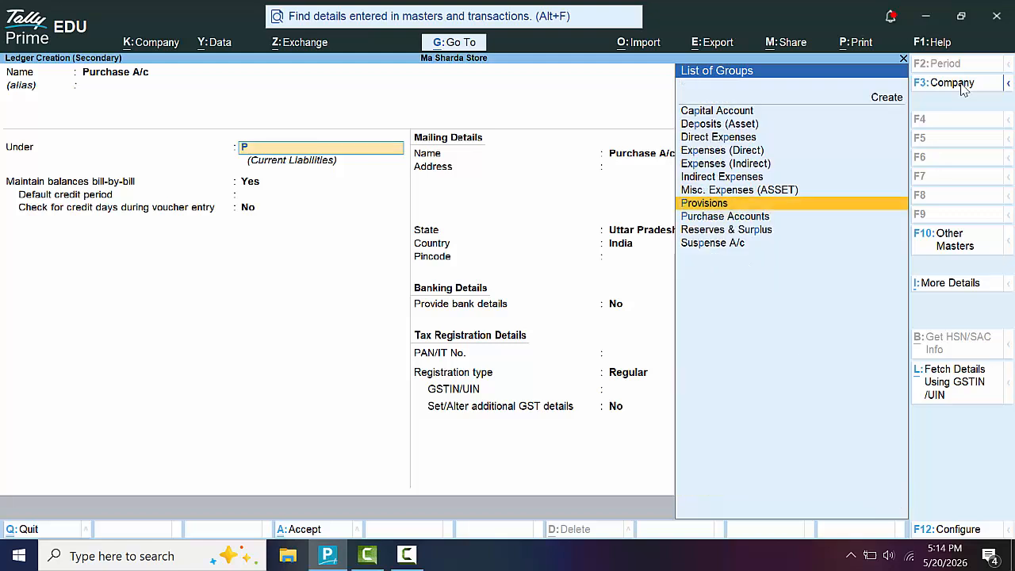
{"action": "key", "text": "Down"}
{"action": "key", "text": "Return"}
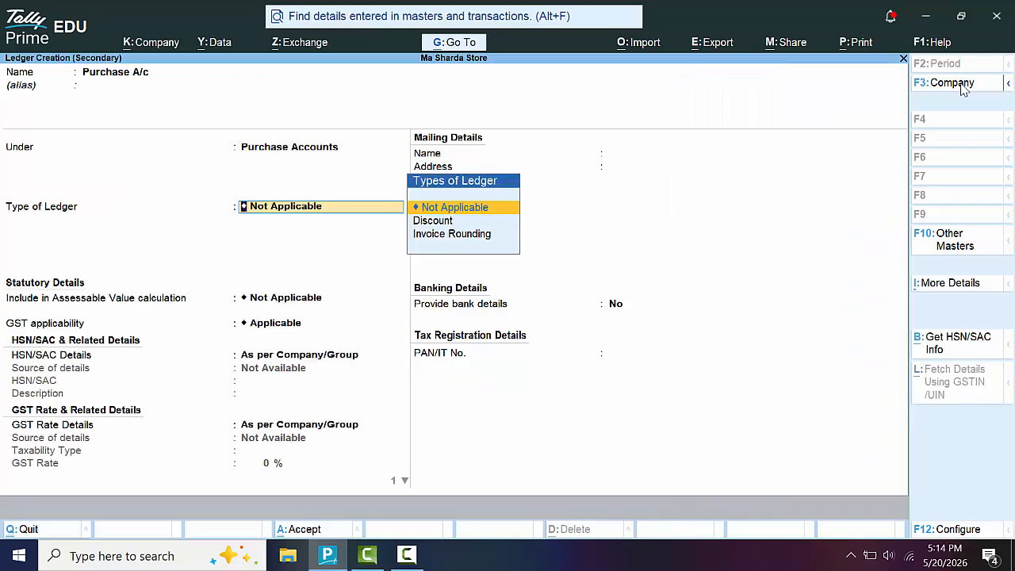
- Keep the Purchase A/c ledger's default type, statutory, GST and banking settings and save it as the voucher's purchase ledger
{"action": "key", "text": "Return"}
{"action": "key", "text": "Return"}
{"action": "key", "text": "Return"}
{"action": "key", "text": "Return"}
{"action": "key", "text": "Return"}
{"action": "key", "text": "Return"}
{"action": "key", "text": "Return"}
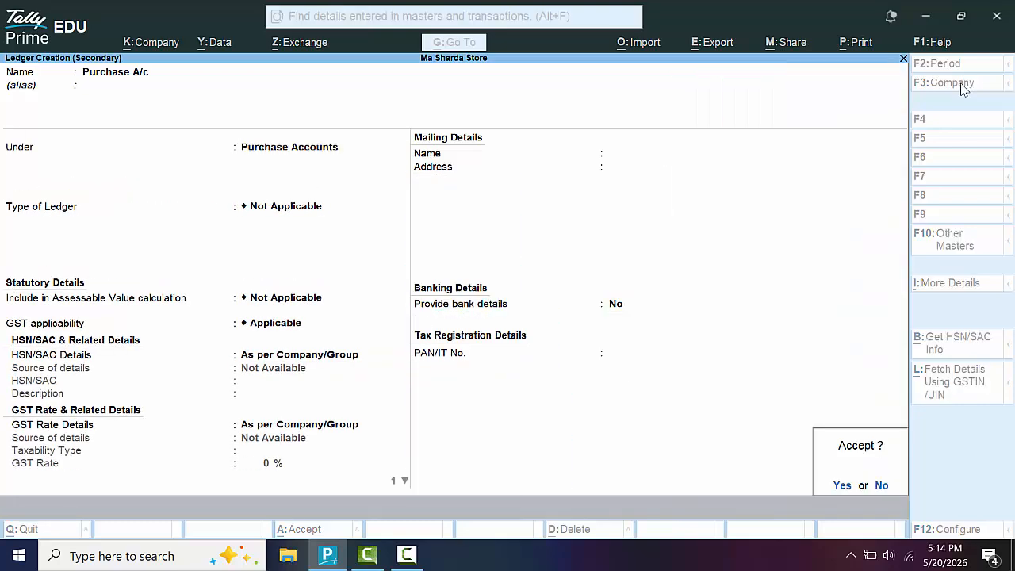
{"action": "key", "text": "Return"}
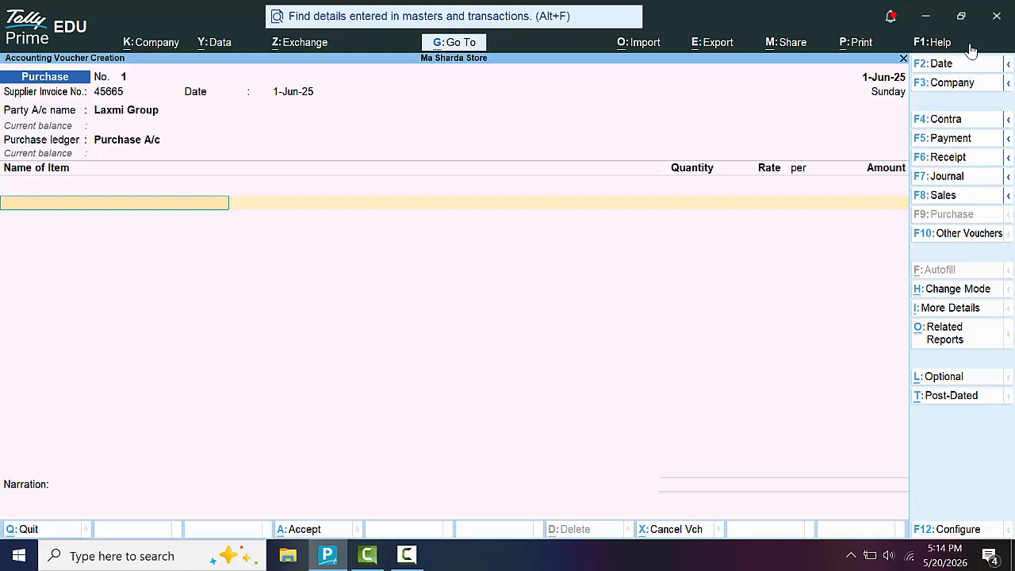
- Start a new stock item named Laptop Lenovo from the voucher's item line, with no alias and under Primary
{"action": "key", "text": "alt+c"}
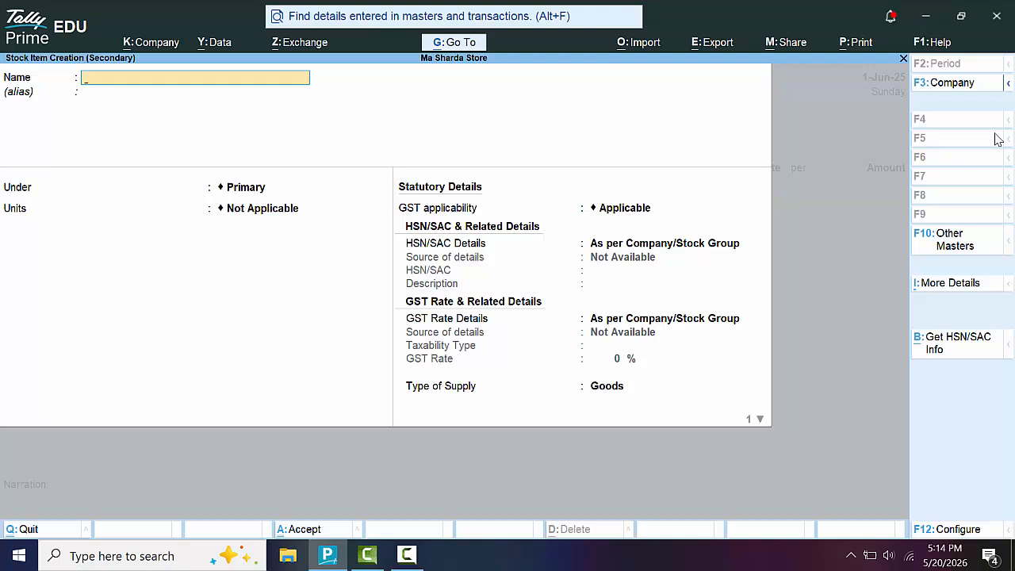
{"action": "type", "text": "Laptopo"}
{"action": "key", "text": "BackSpace"}
{"action": "type", "text": "Lenovo"}
{"action": "key", "text": "Return"}
{"action": "key", "text": "Return"}
{"action": "key", "text": "Return"}
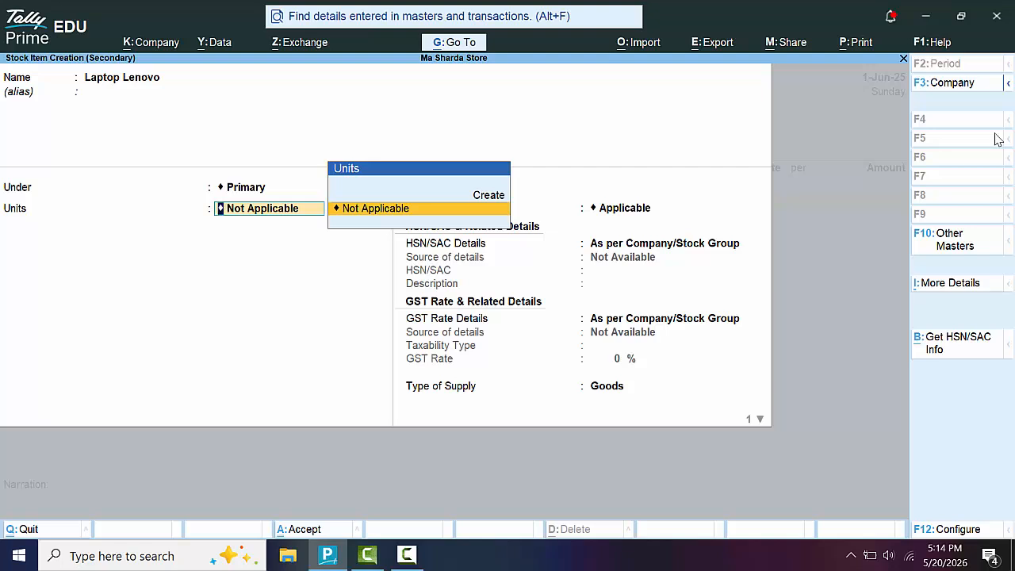
- Create the item's simple unit with symbol nos, formal name Number, UQC NOS-NUMBERS and 0 decimal places
{"action": "key", "text": "Up"}
{"action": "key", "text": "Return"}
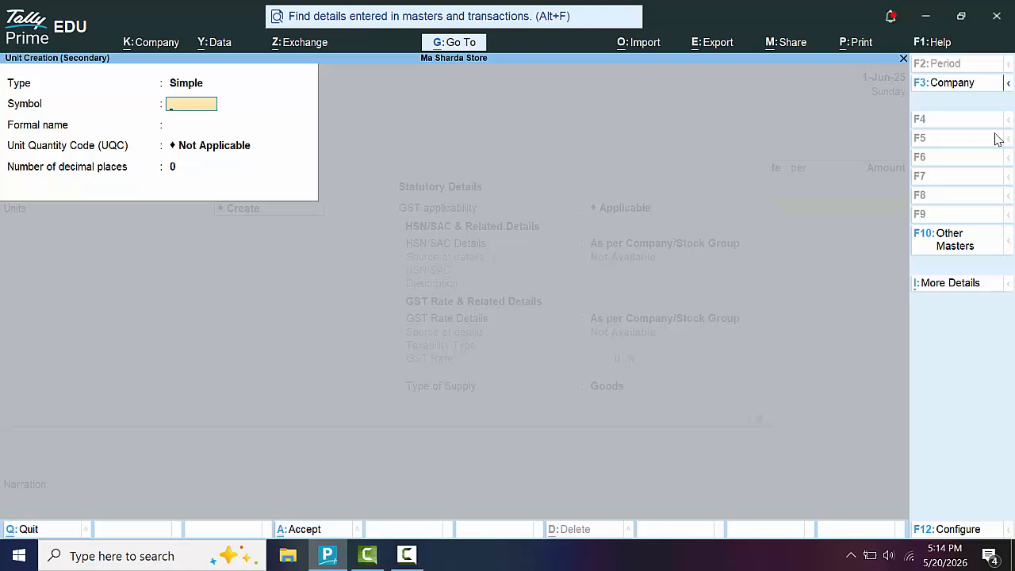
{"action": "type", "text": "nos"}
{"action": "key", "text": "Return"}
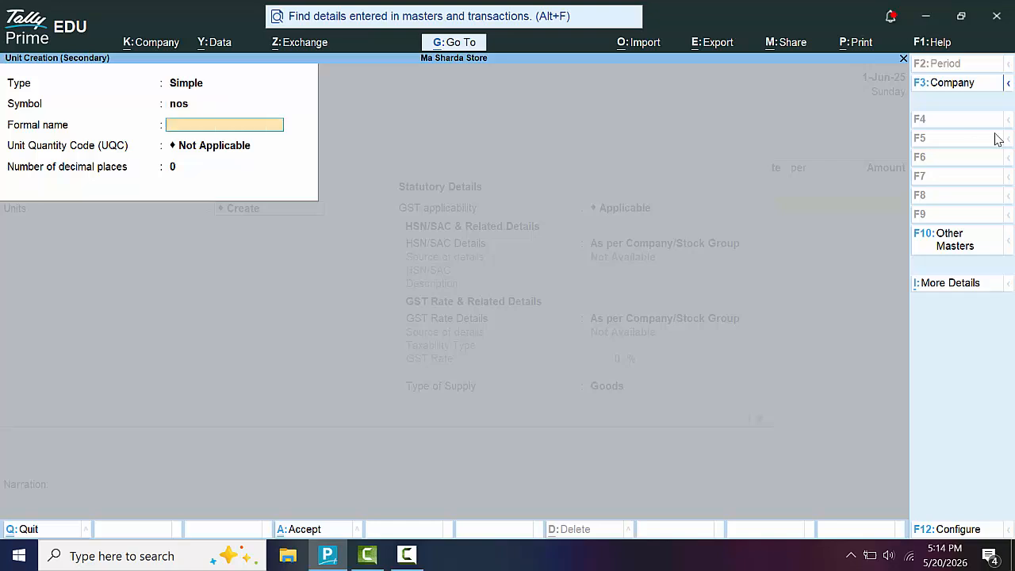
{"action": "type", "text": "Number"}
{"action": "key", "text": "Return"}
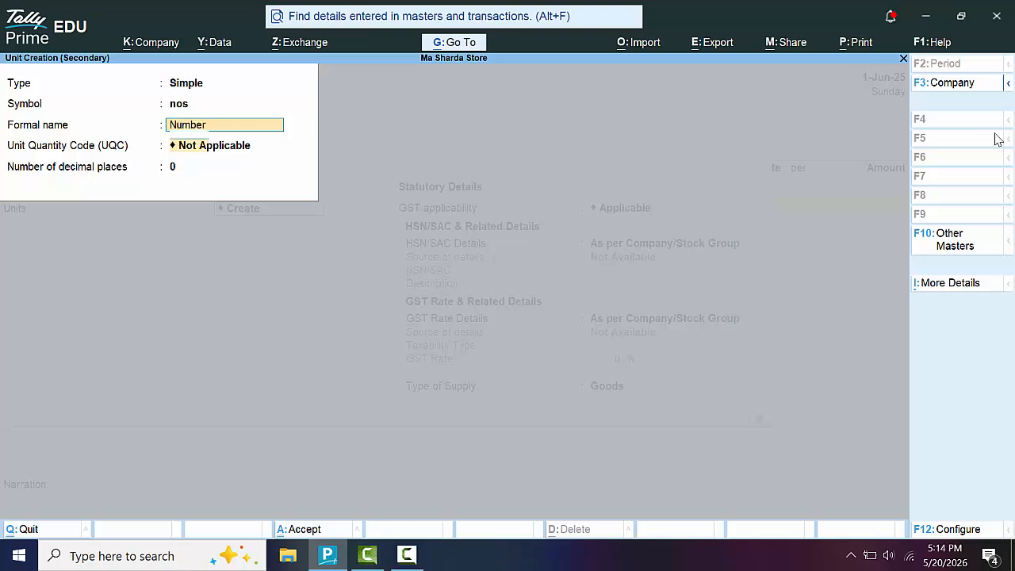
{"action": "type", "text": "n"}
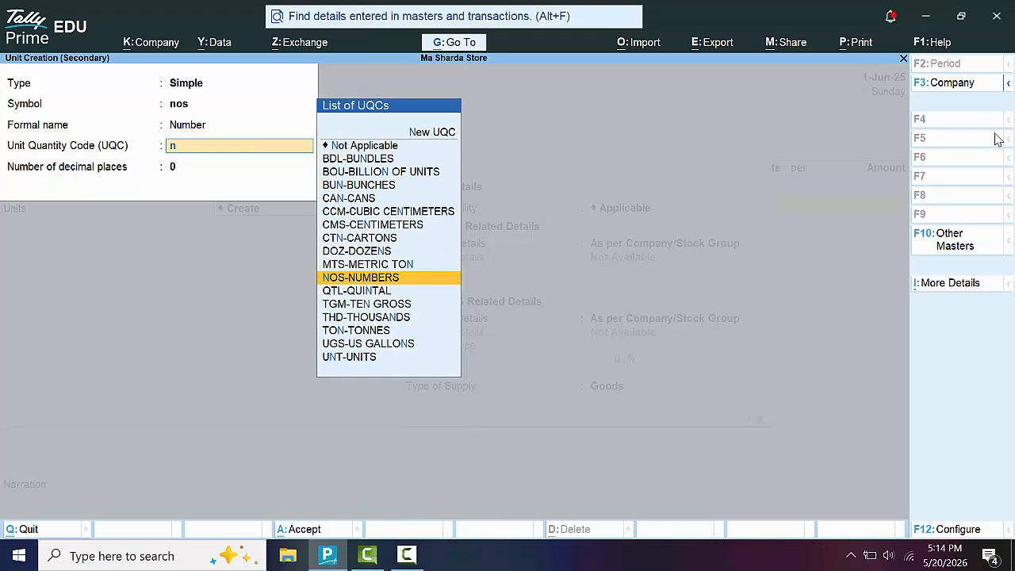
{"action": "key", "text": "Return"}
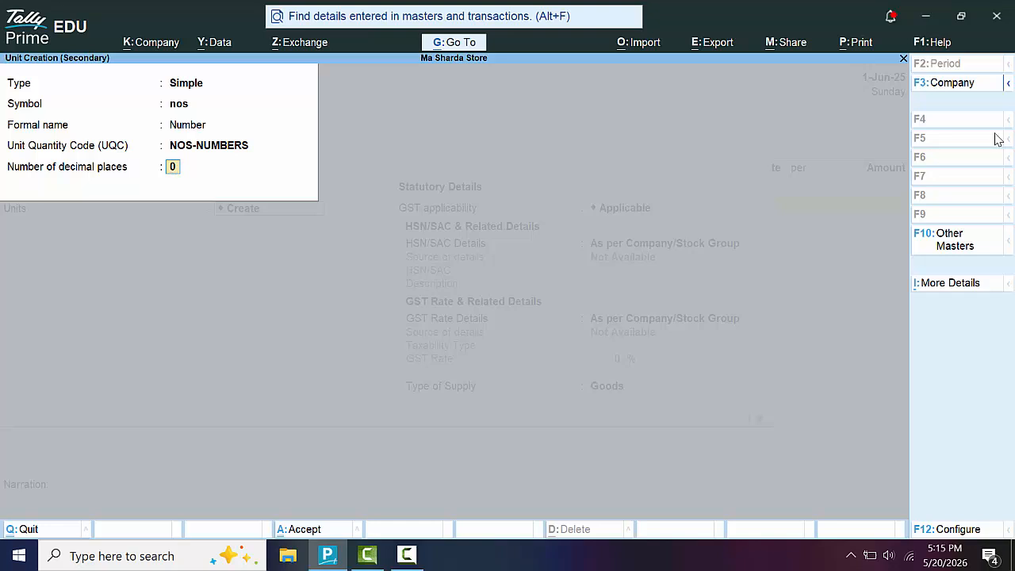
{"action": "key", "text": "Return"}
{"action": "key", "text": "Return"}
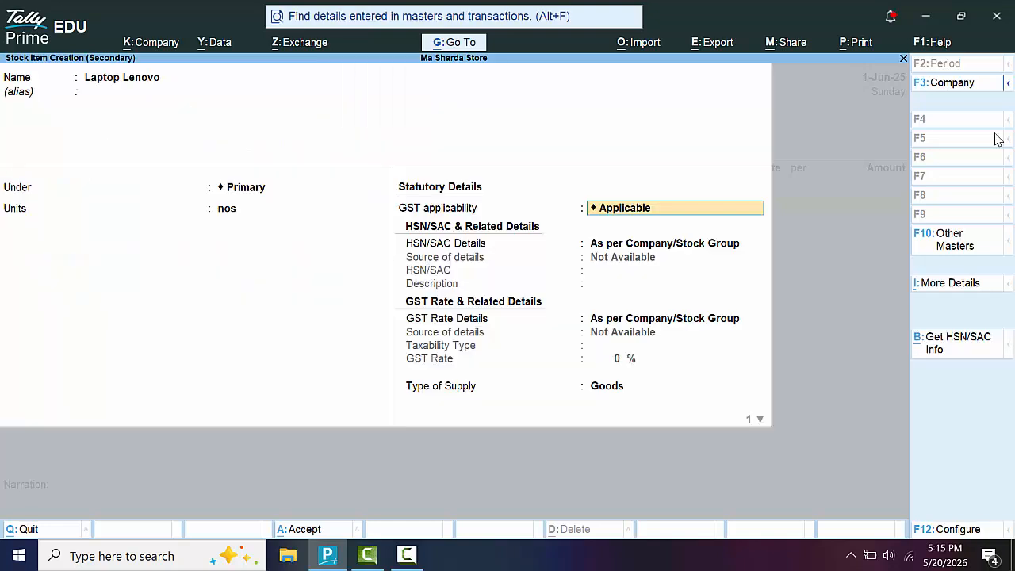
- Keep Laptop Lenovo's default GST details and Goods supply type, and save the stock item
{"action": "key", "text": "Return"}
{"action": "key", "text": "Return"}
{"action": "key", "text": "Return"}
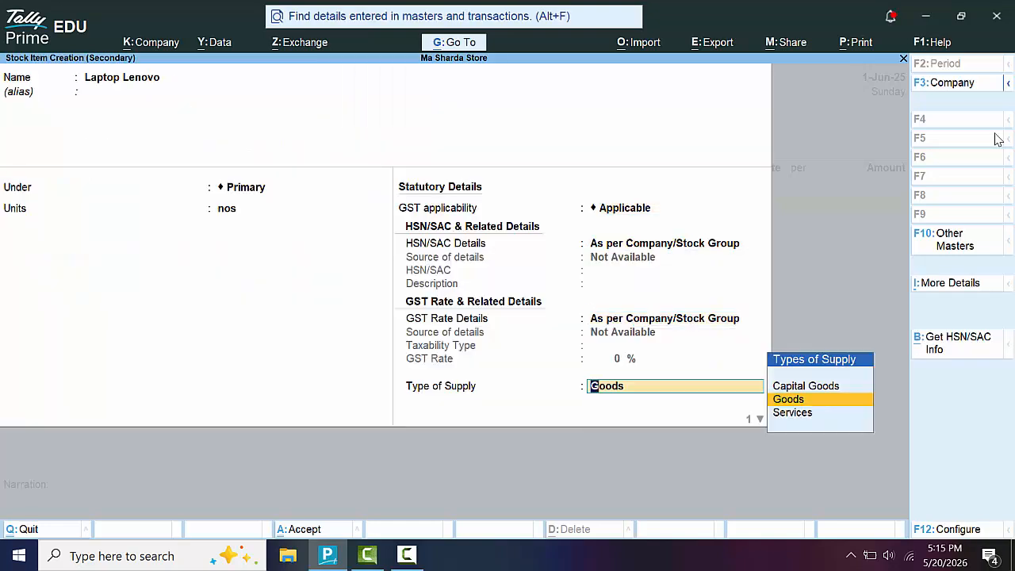
{"action": "key", "text": "Return"}
{"action": "key", "text": "Return"}
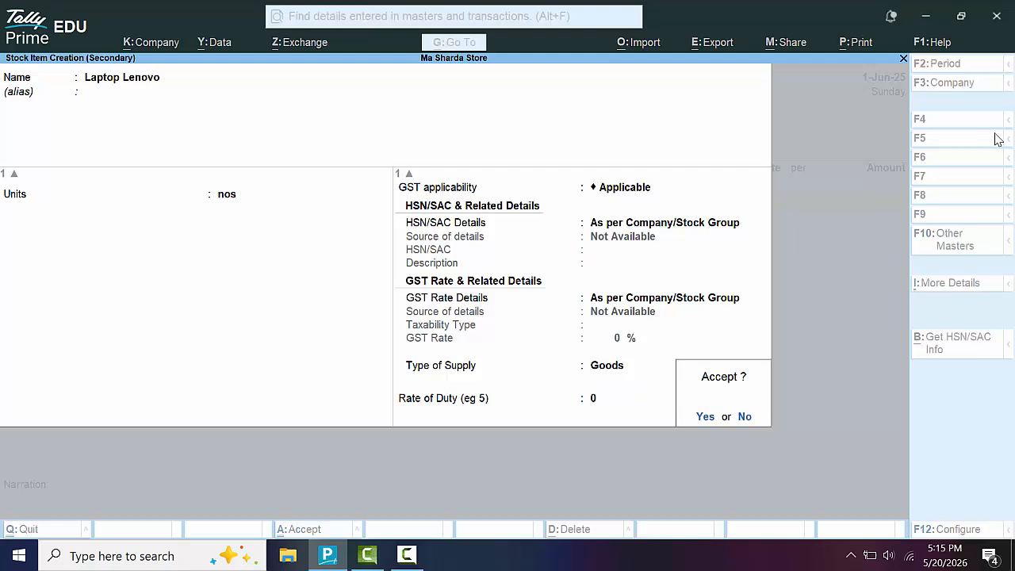
{"action": "key", "text": "Return"}
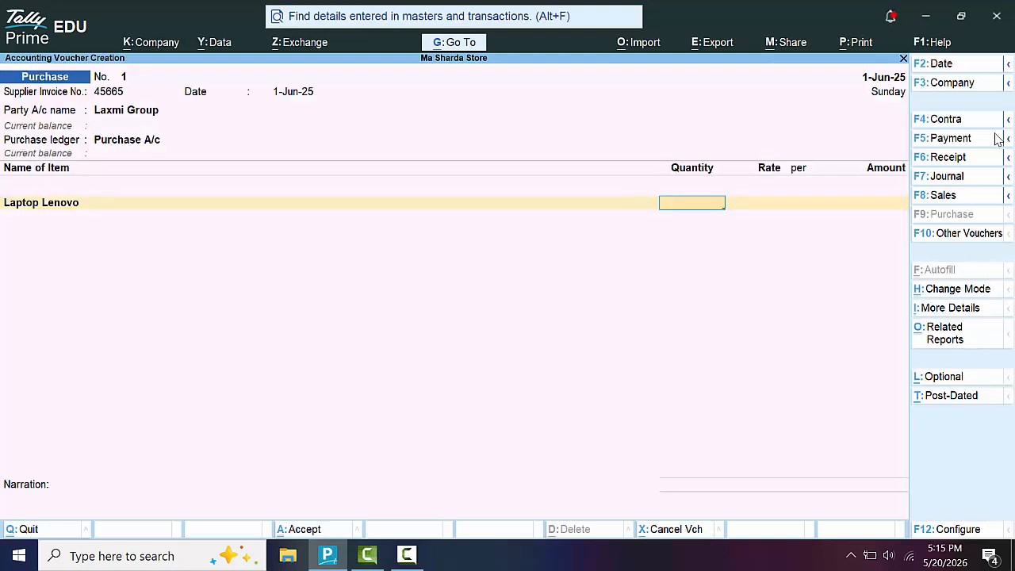
- Enter 45 nos of Laptop Lenovo at a rate of 20000 per nos and accept the line
{"action": "type", "text": "45"}
{"action": "key", "text": "Return"}
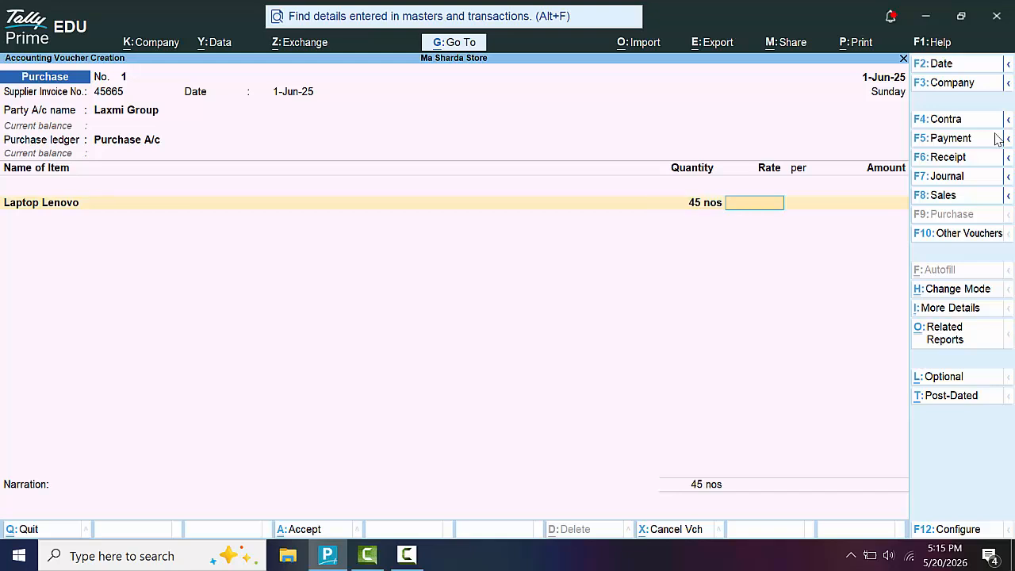
{"action": "type", "text": "20000"}
{"action": "key", "text": "Return"}
{"action": "key", "text": "Return"}
{"action": "key", "text": "Return"}
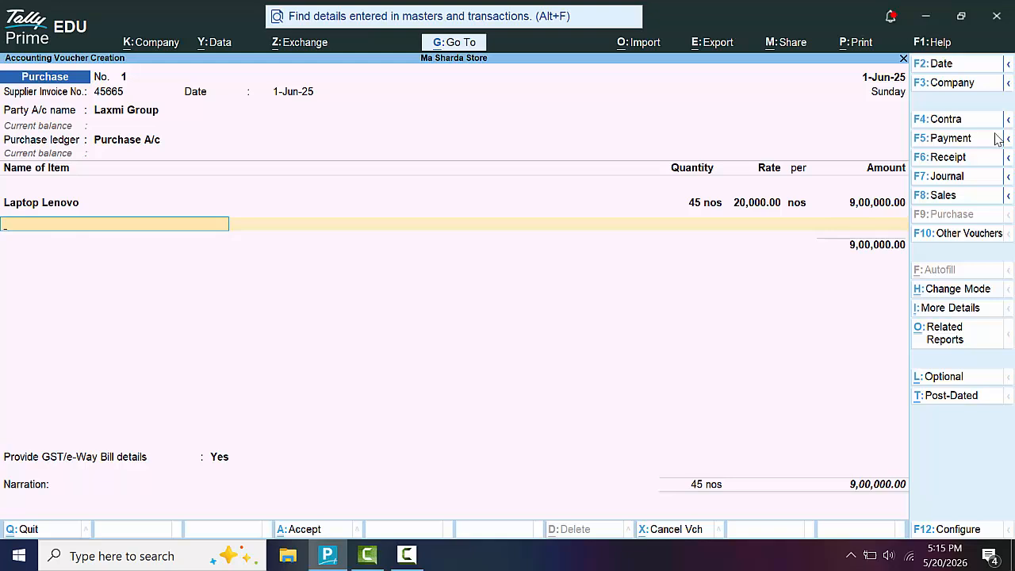
- Start a second stock item named Printer under Primary and choose nos as its unit
{"action": "key", "text": "alt+c"}
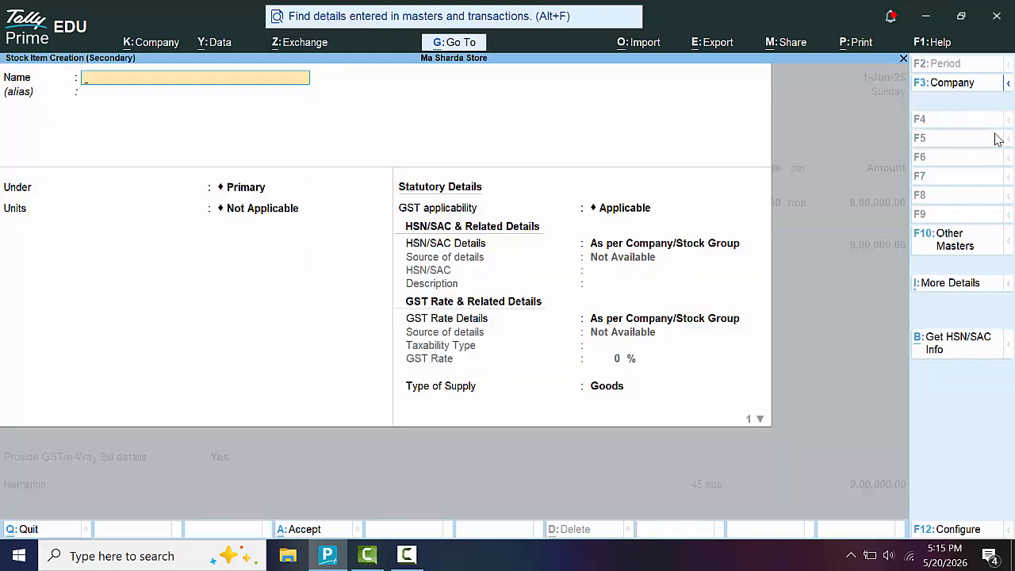
{"action": "type", "text": "Printer"}
{"action": "key", "text": "Return"}
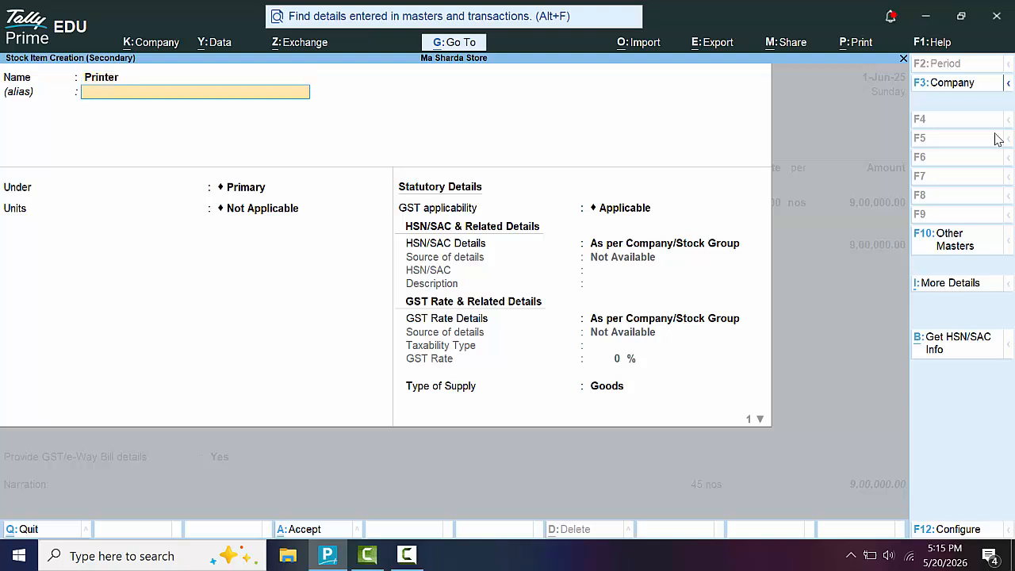
{"action": "key", "text": "Return"}
{"action": "key", "text": "Return"}
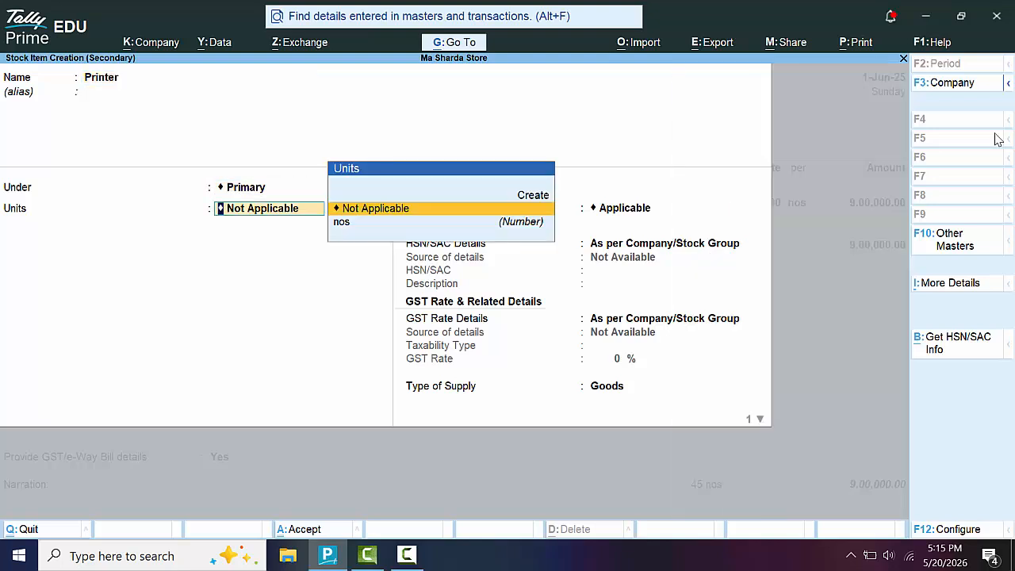
{"action": "key", "text": "Down"}
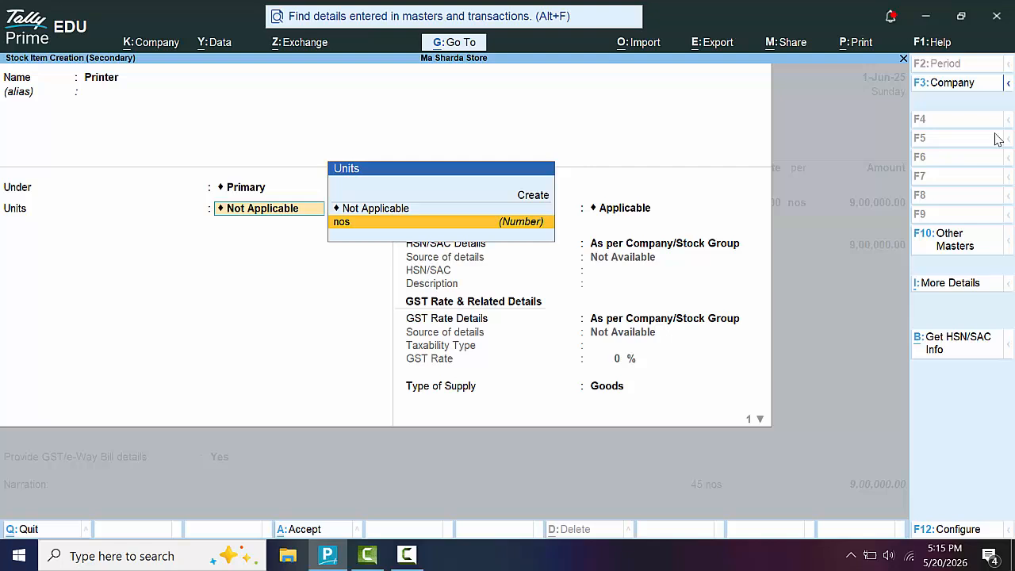
{"action": "key", "text": "Return"}
- Keep the Printer item's default GST details and Goods supply type, and save it into the voucher
{"action": "key", "text": "Return"}
{"action": "key", "text": "Return"}
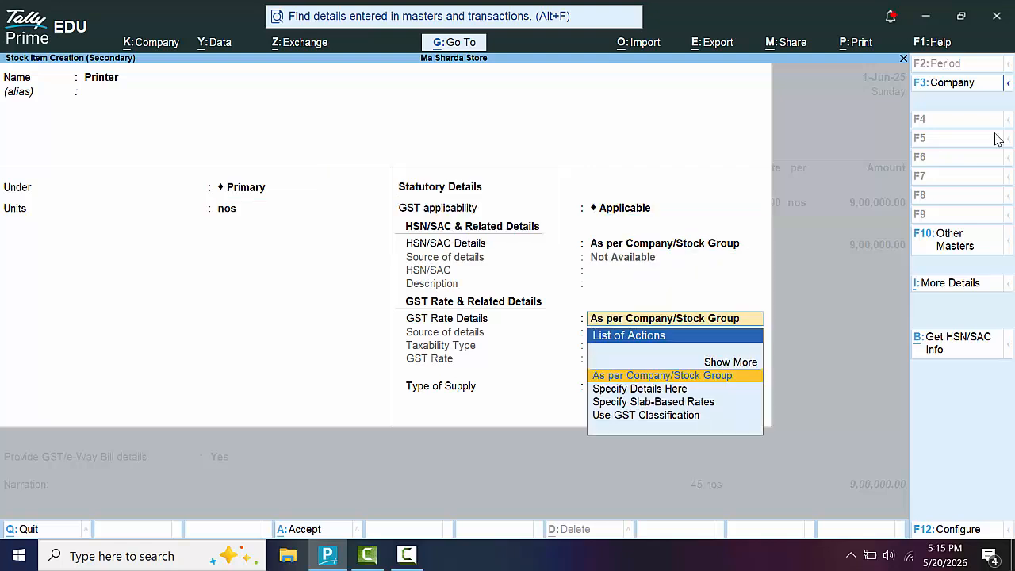
{"action": "key", "text": "Return"}
{"action": "key", "text": "Return"}
{"action": "key", "text": "Return"}
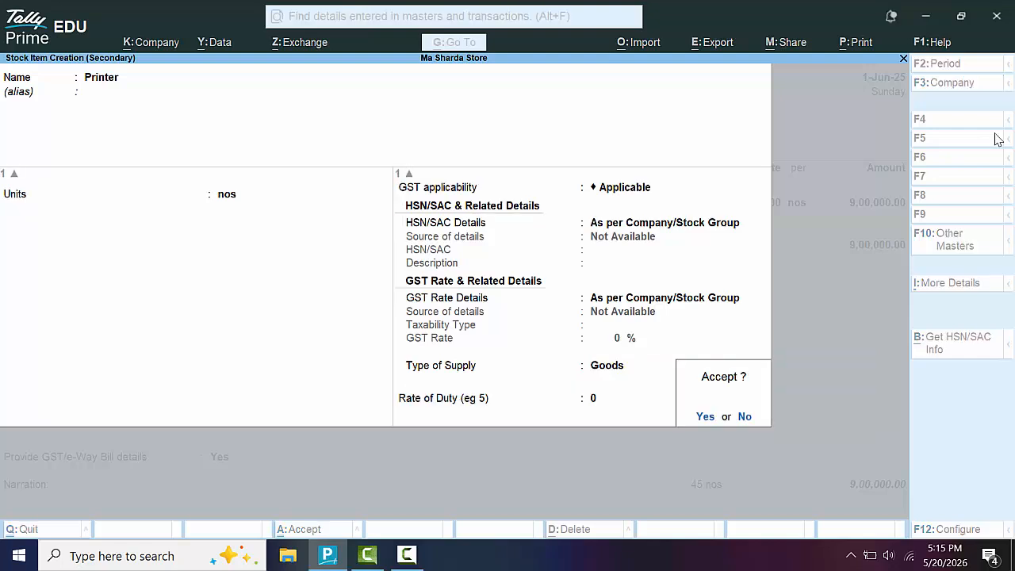
{"action": "key", "text": "Return"}
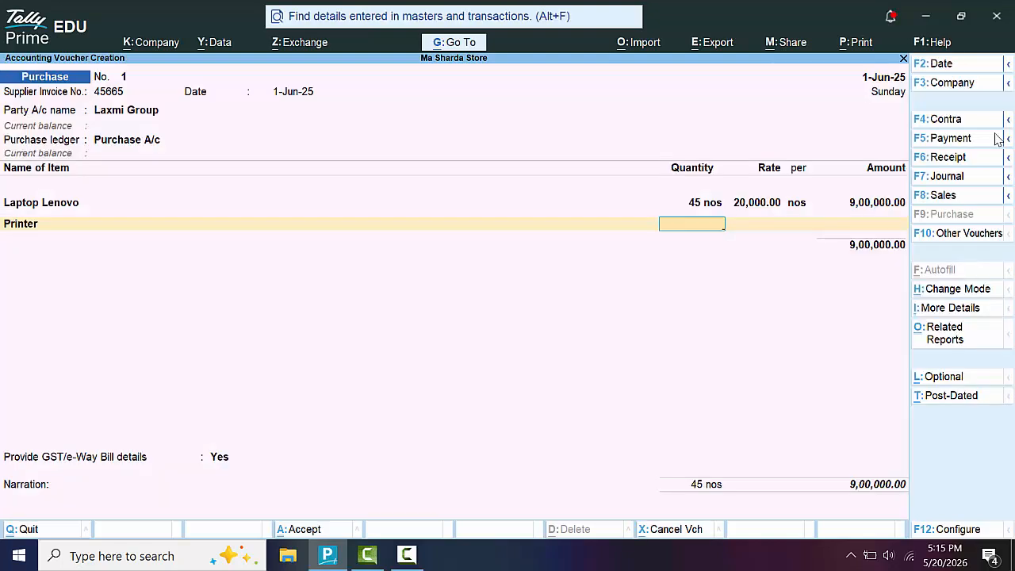
- Enter 4 nos of Printer at a rate of 23,000 per nos and accept the line
{"action": "type", "text": "4"}
{"action": "key", "text": "Return"}
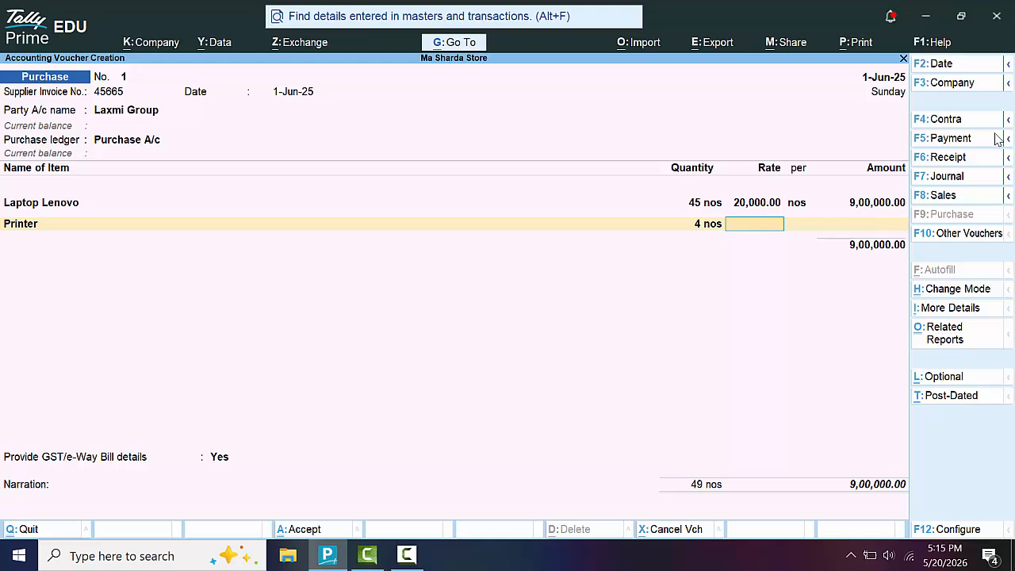
{"action": "type", "text": "23,000"}
{"action": "key", "text": "Return"}
{"action": "key", "text": "Return"}
{"action": "key", "text": "Return"}
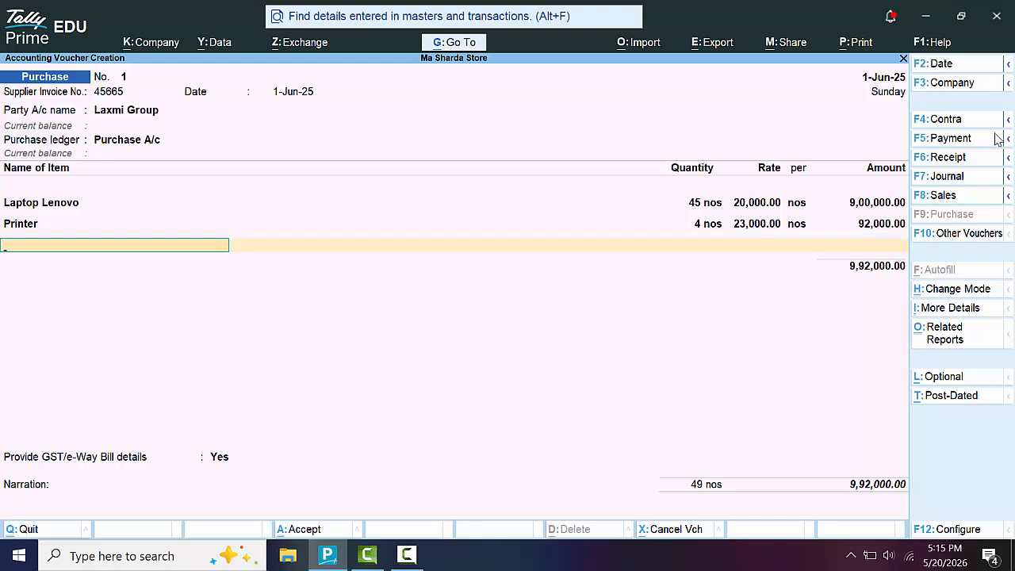
- End the item and additional ledger entries and set Provide GST/e-Way Bill details to No
{"action": "key", "text": "Return"}
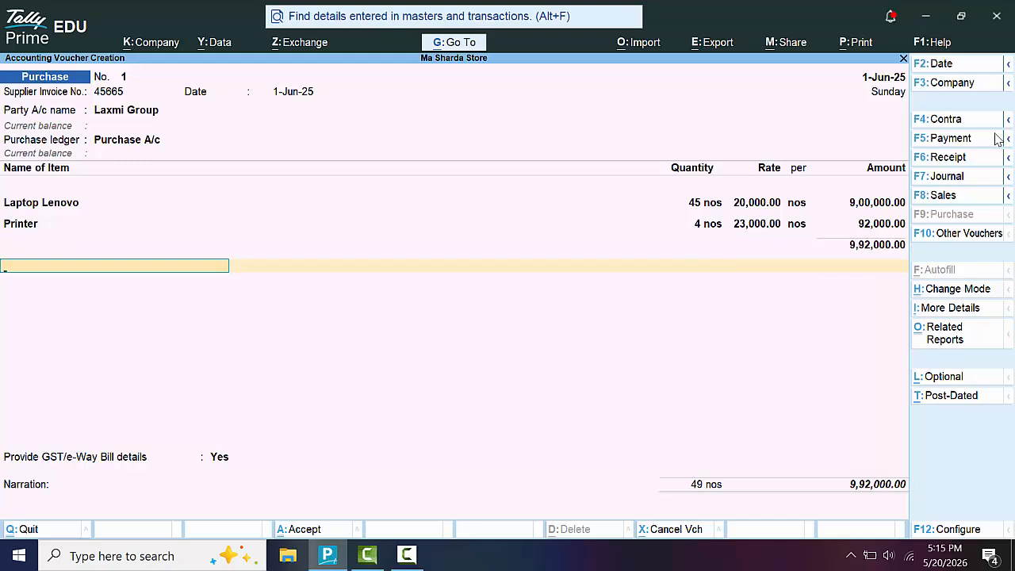
{"action": "key", "text": "Return"}
{"action": "key", "text": "Down"}
{"action": "key", "text": "Return"}
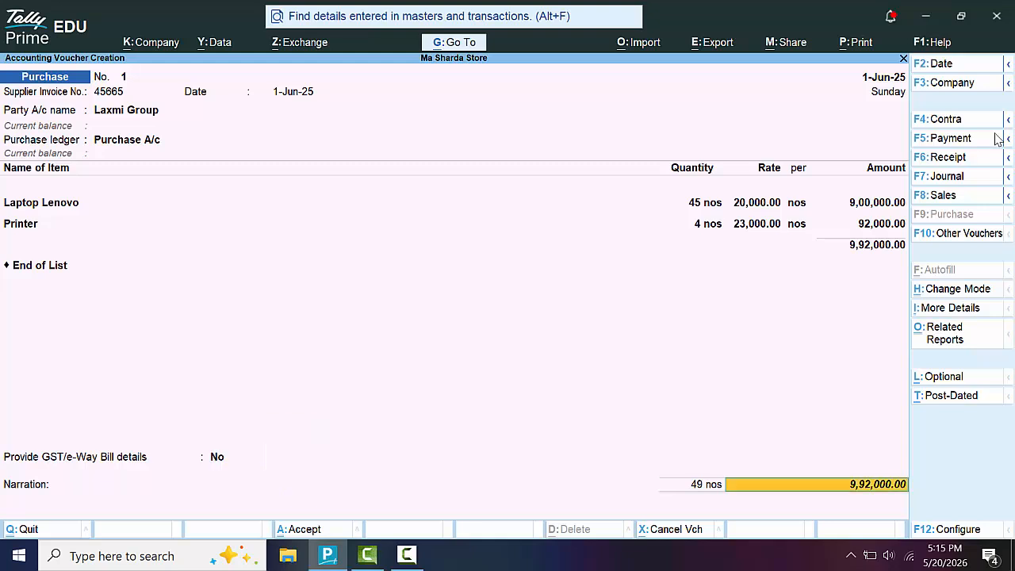
- Record Laxmi Group's full 9,92,000.00 Cr bill as a New Ref named 45665 in the bill-wise details
{"action": "key", "text": "Return"}
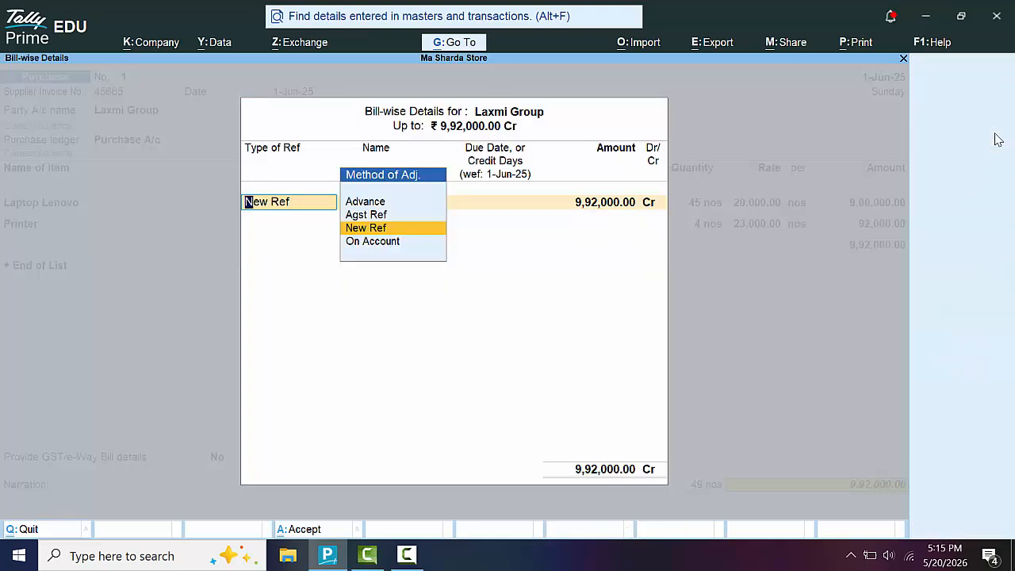
{"action": "key", "text": "Return"}
{"action": "key", "text": "Return"}
{"action": "key", "text": "Return"}
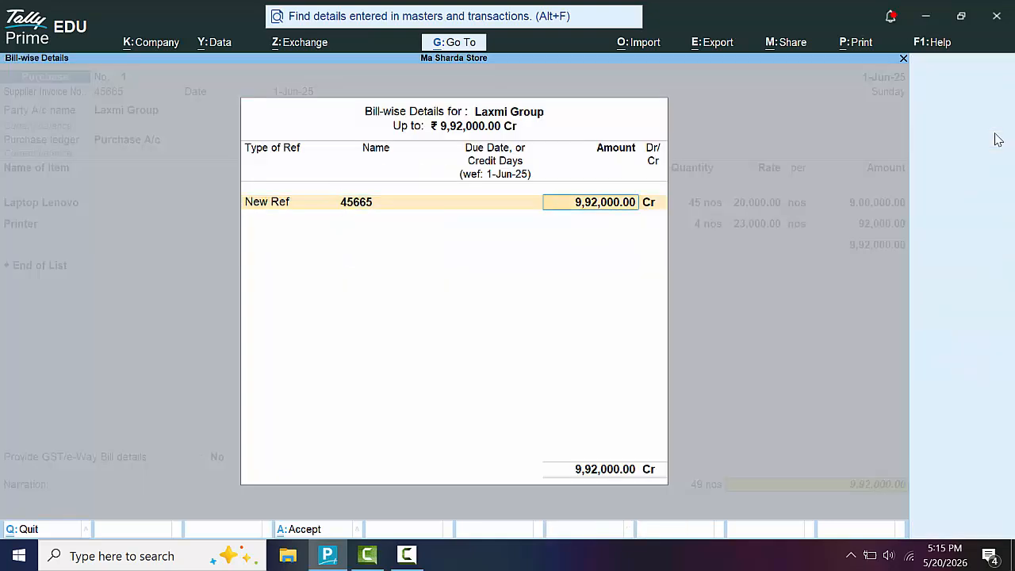
{"action": "key", "text": "Return"}
{"action": "key", "text": "Return"}
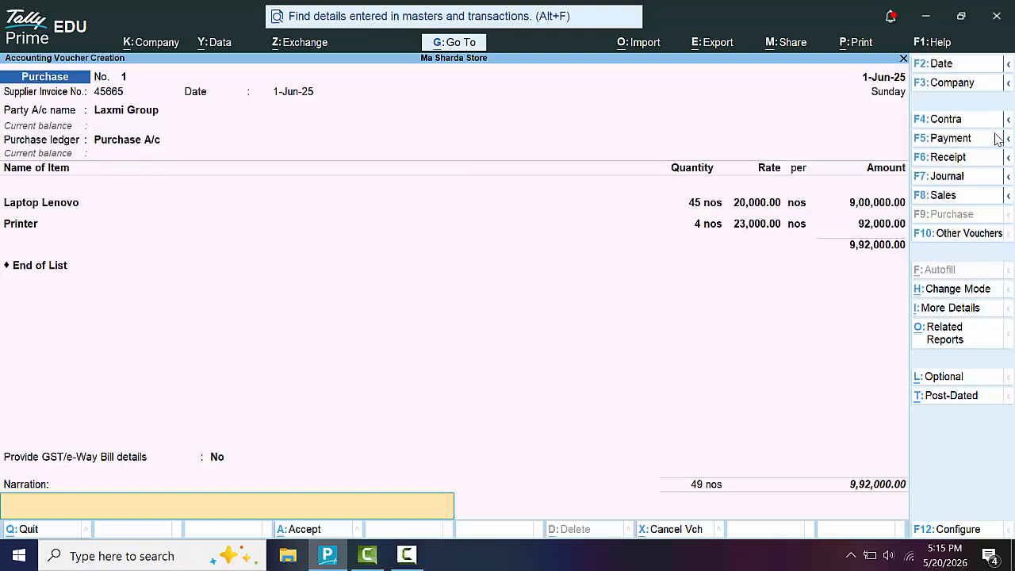
- Enter the narration "The Goods have been Purchased on Credit", accept the purchase voucher, and leave voucher entry
{"action": "type", "text": "The Goods have bee"}
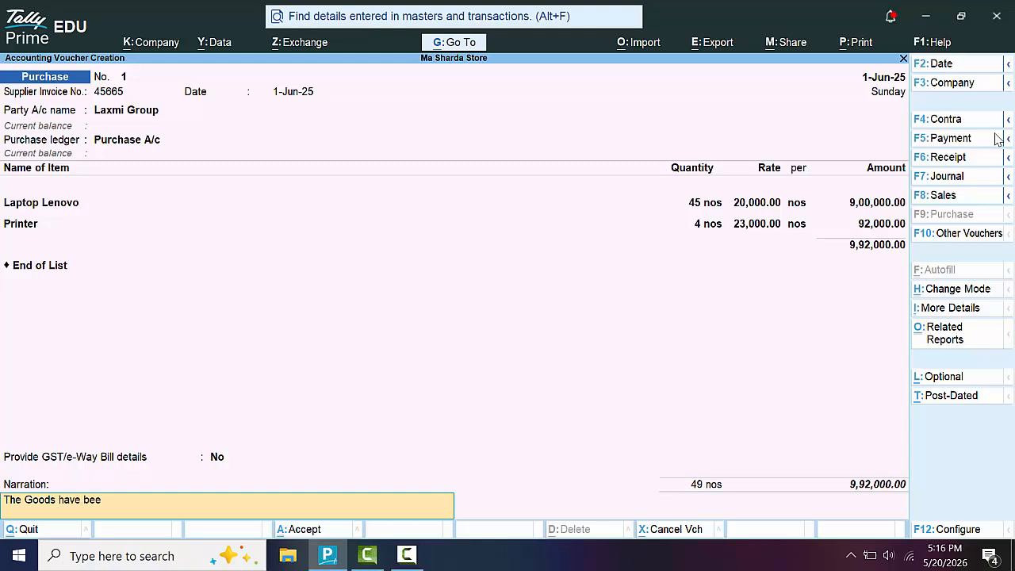
{"action": "type", "text": "n Purchased on Credit"}
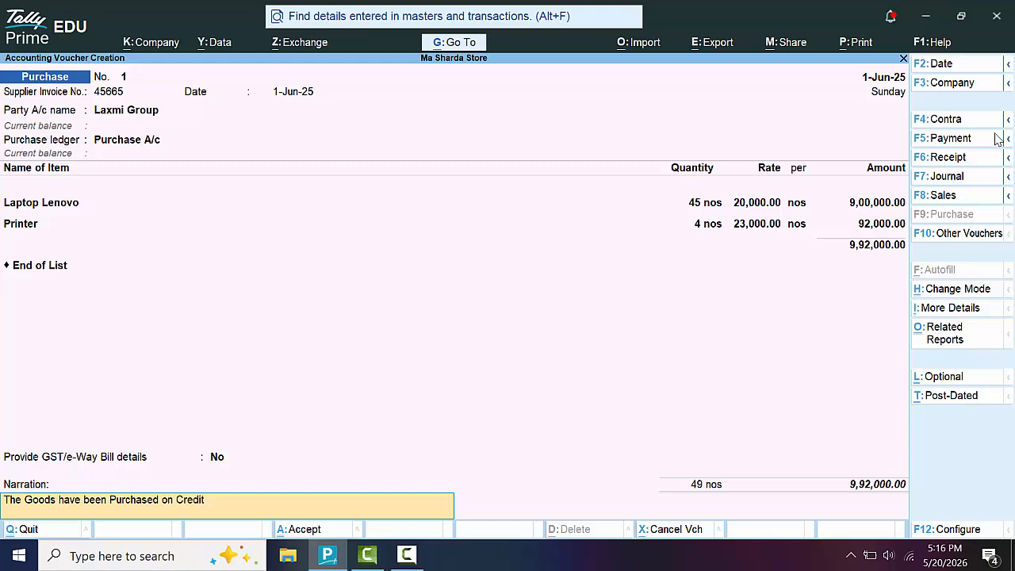
{"action": "key", "text": "Return"}
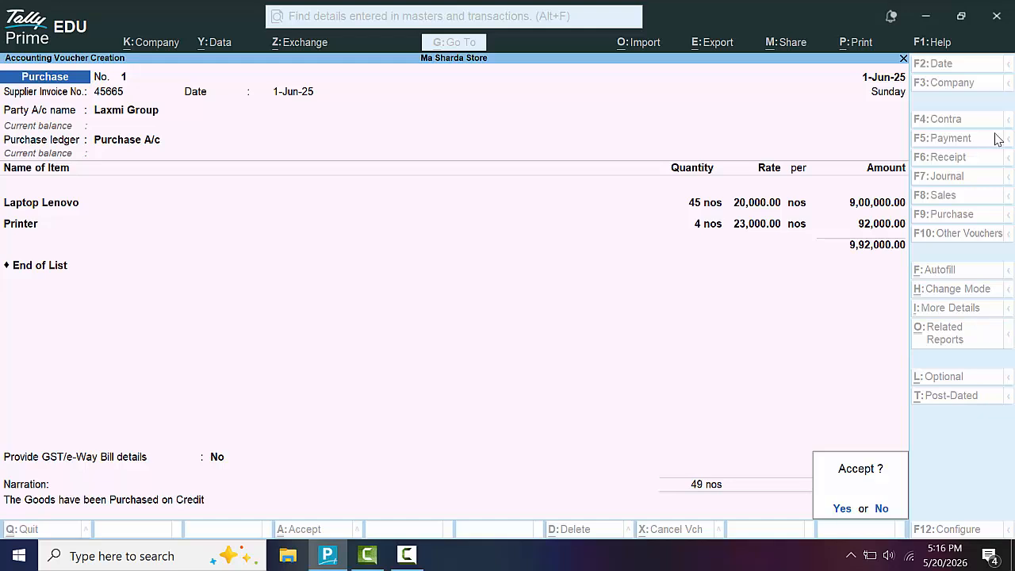
{"action": "key", "text": "Return"}
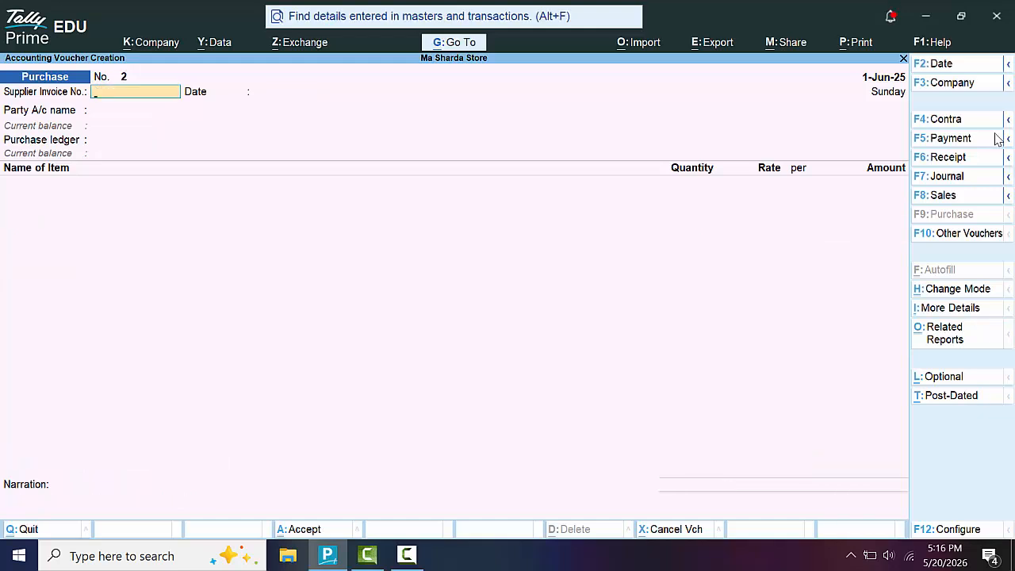
{"action": "key", "text": "Escape"}
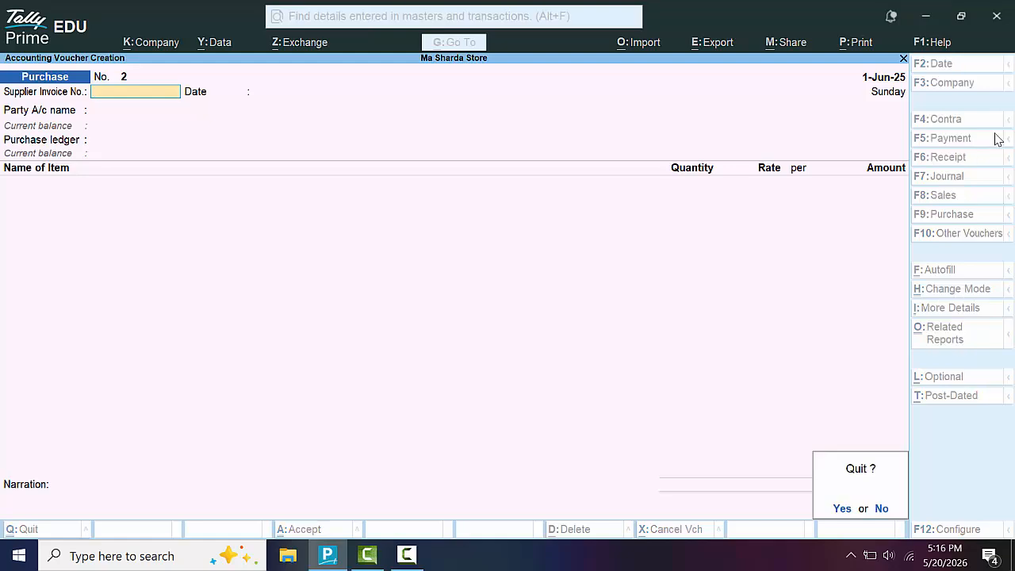
{"action": "key", "text": "Return"}
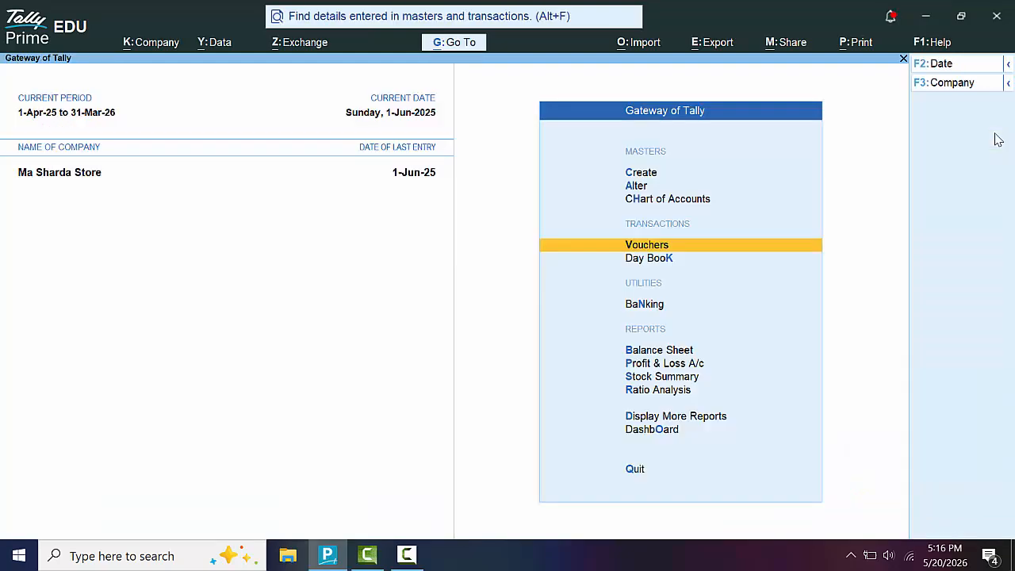
- Open the saved Laxmi Group purchase voucher from the Day Book, examine its enlarged invoice print preview, and close everything without printing
{"action": "key", "text": "k"}
{"action": "key", "text": "Return"}
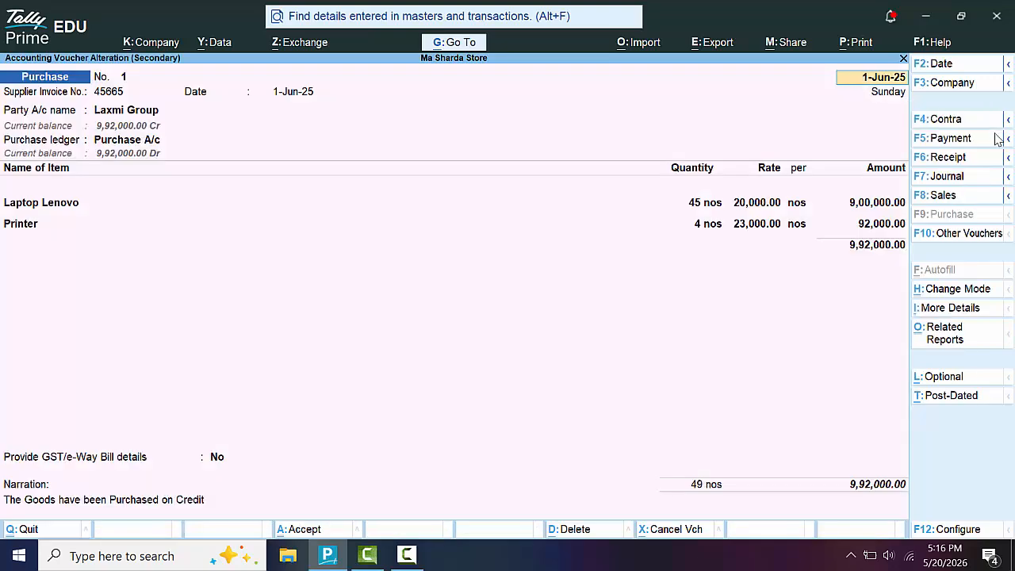
{"action": "key", "text": "alt+p"}
{"action": "key", "text": "Return"}
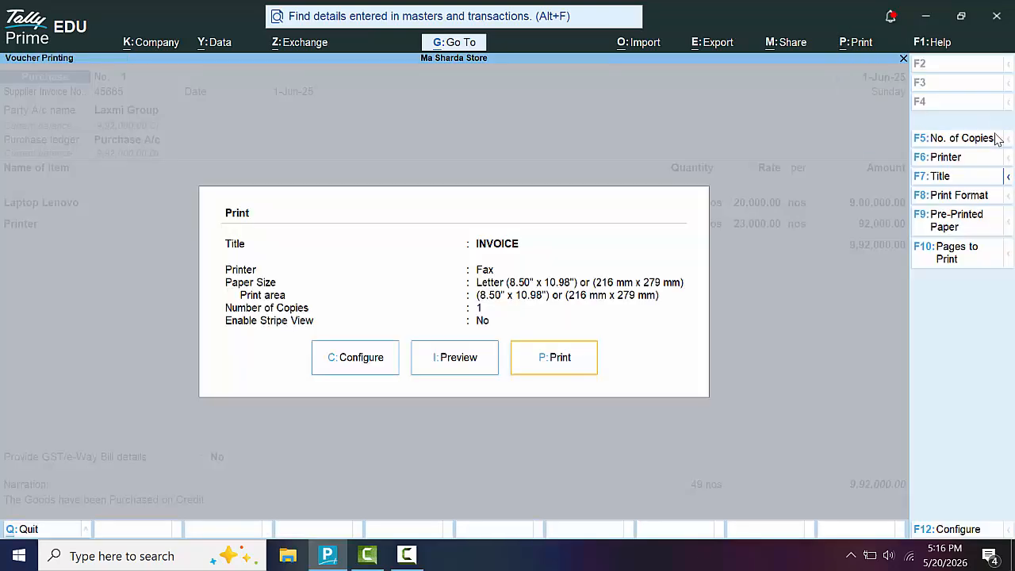
{"action": "key", "text": "i"}
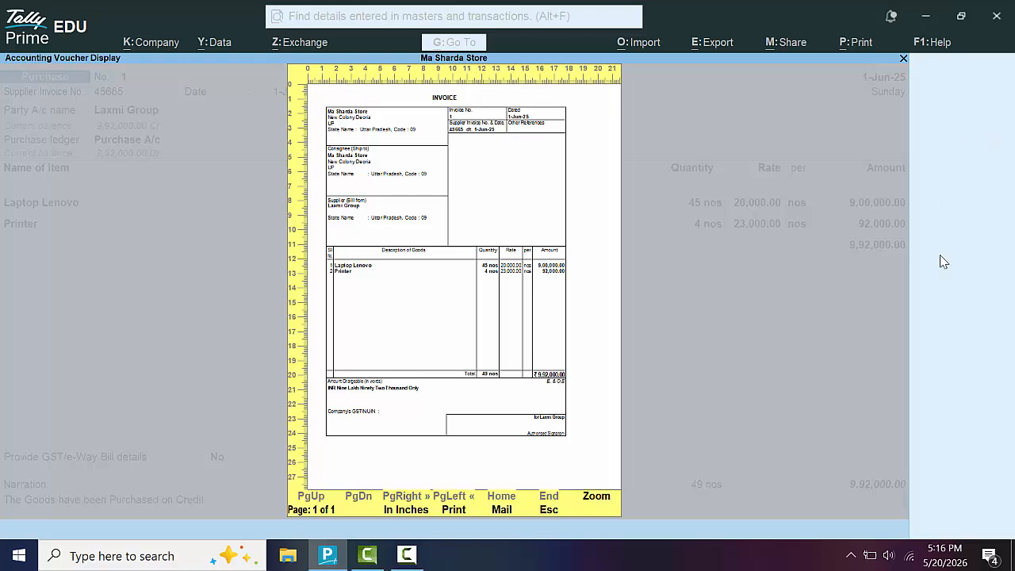
{"action": "left_click", "coordinate": [598, 501]}
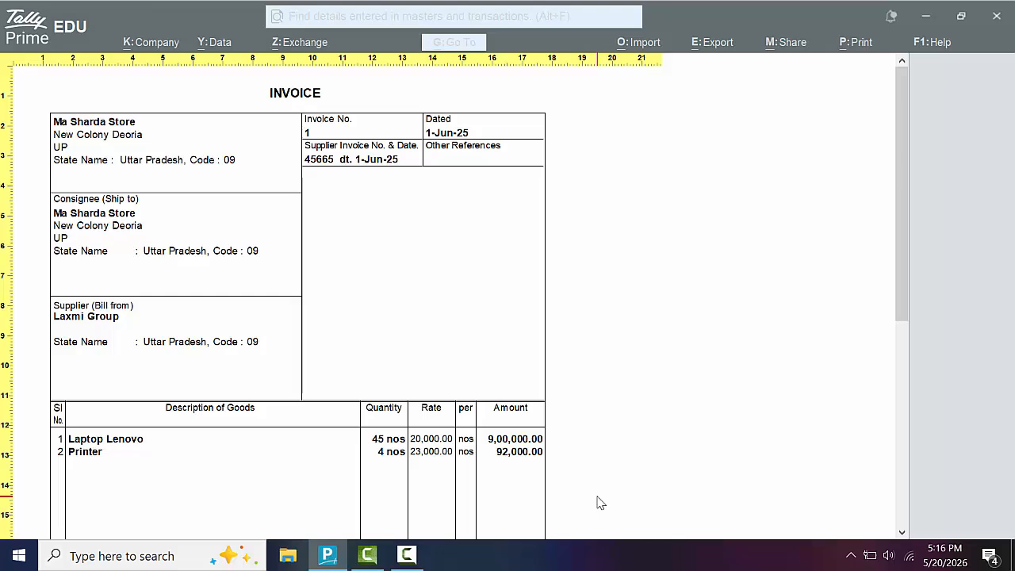
{"action": "key", "text": "Escape"}
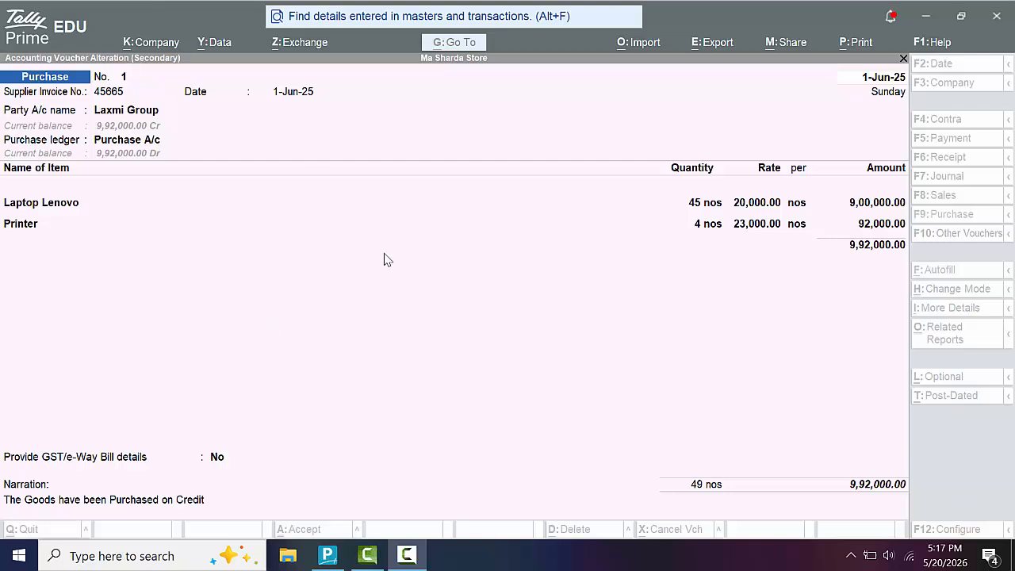
{"action": "left_click", "coordinate": [308, 179]}
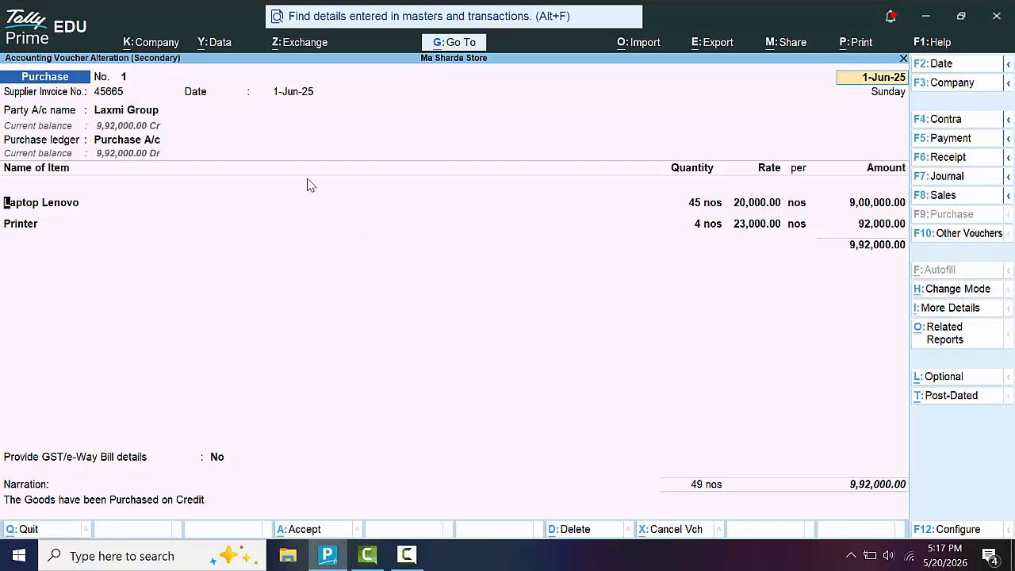
{"action": "key", "text": "Escape"}
{"action": "key", "text": "y"}
{"action": "key", "text": "Escape"}
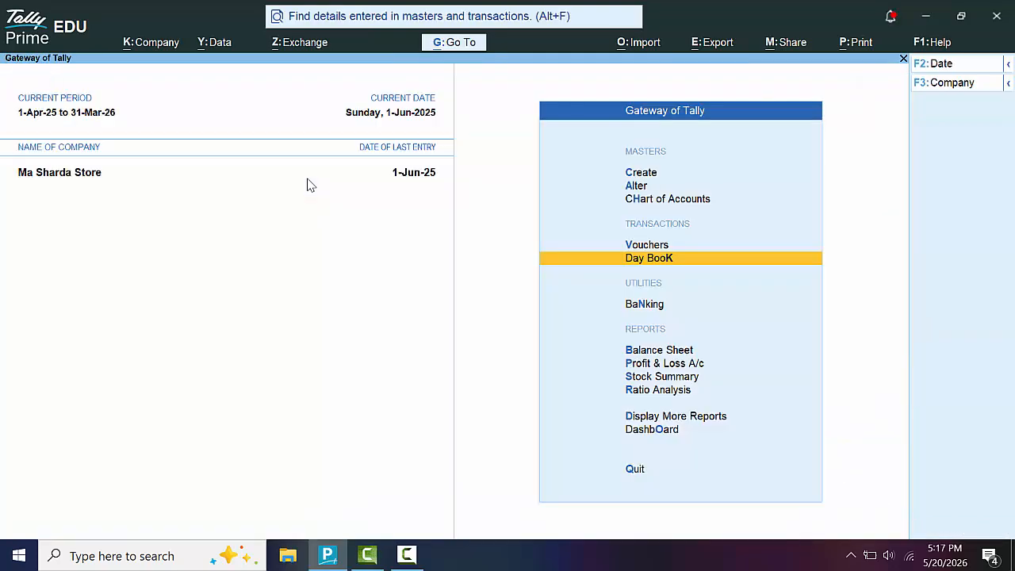
- Start a new purchase voucher and set its voucher date to 2-6-25
{"action": "key", "text": "v"}
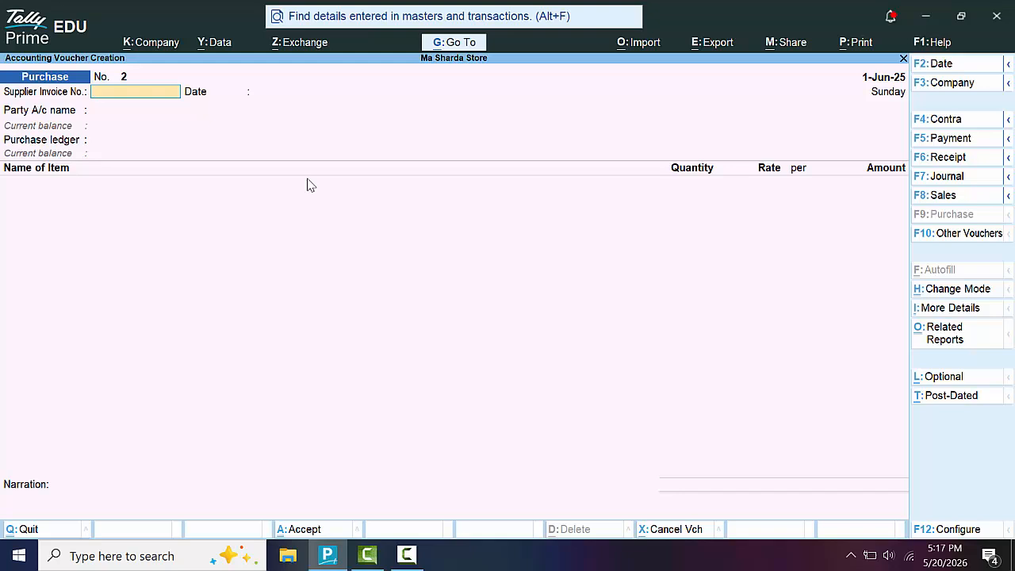
{"action": "key", "text": "F2"}
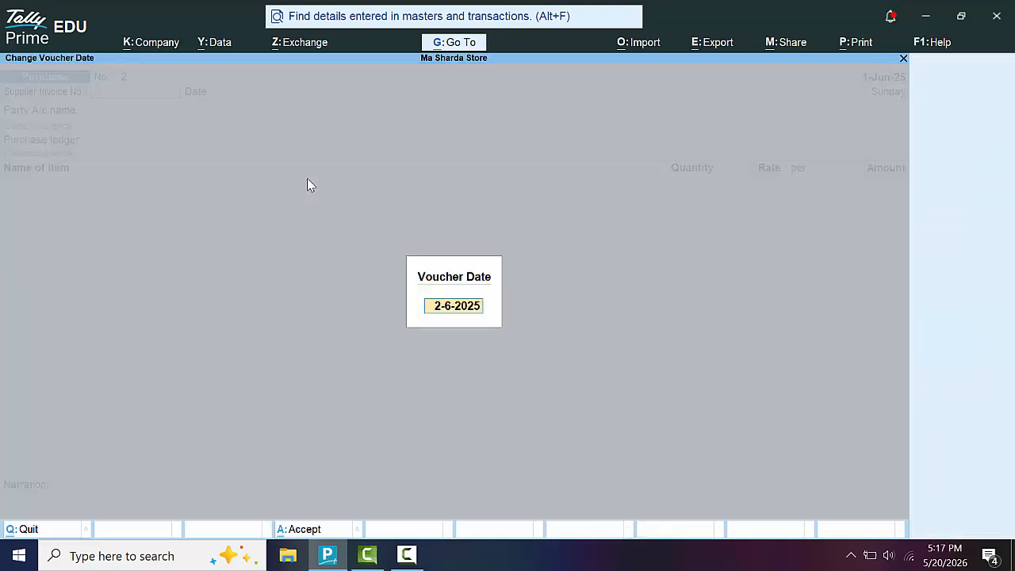
{"action": "type", "text": "2--"}
{"action": "key", "text": "BackSpace"}
{"action": "type", "text": "6-3"}
{"action": "key", "text": "BackSpace"}
{"action": "type", "text": "25"}
{"action": "key", "text": "Return"}
- Enter supplier invoice number 43345 and keep 2-Jun-25 as the invoice date
{"action": "type", "text": "43345"}
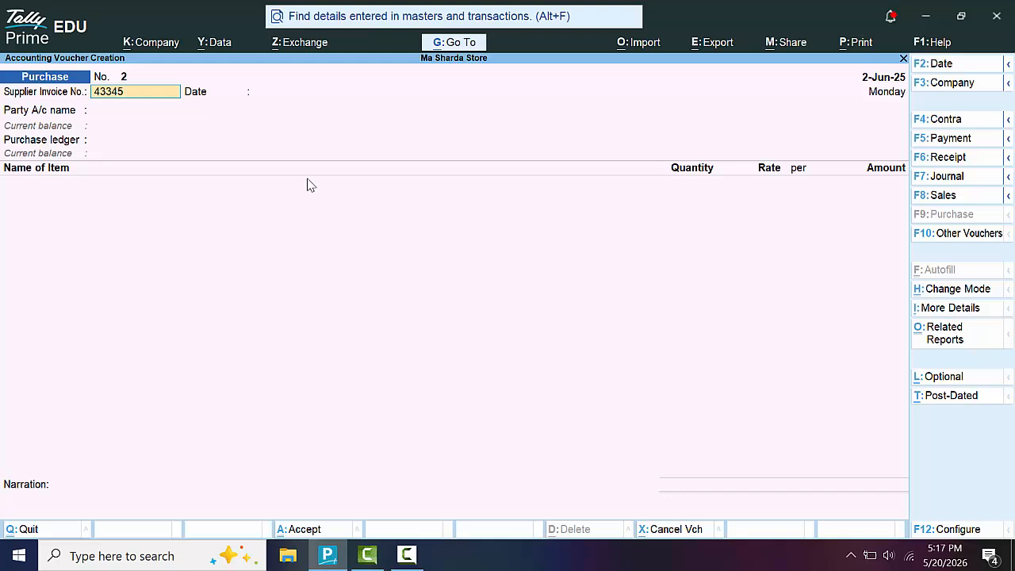
{"action": "key", "text": "Return"}
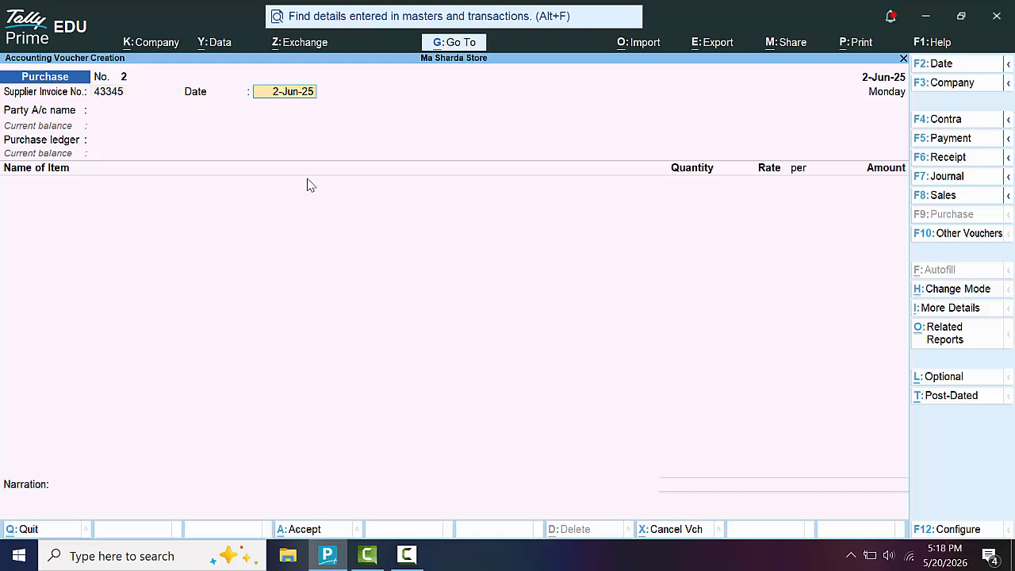
{"action": "key", "text": "Return"}
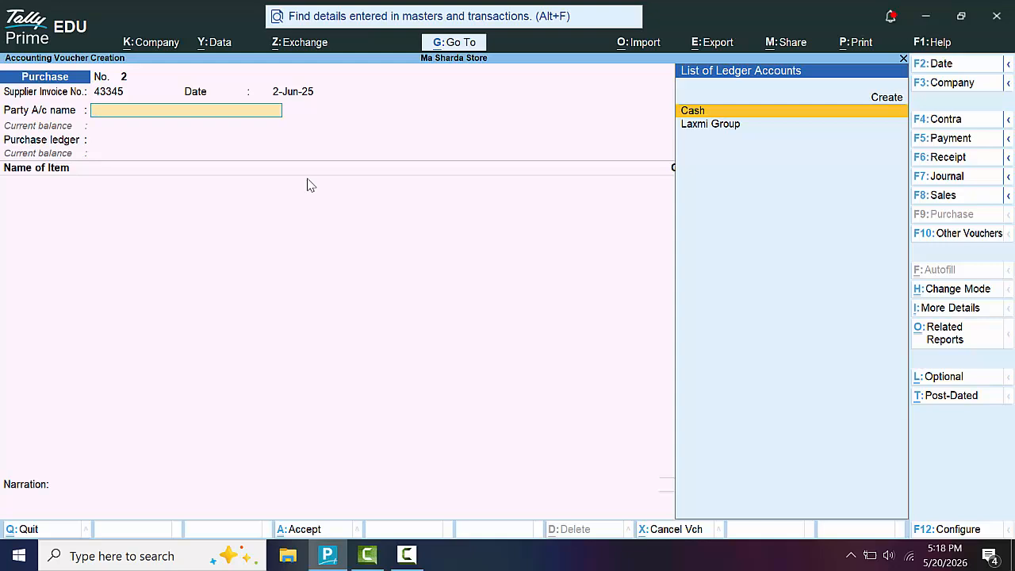
- Start a new party ledger named Supplier 1 and place it under Sundry Creditors
{"action": "key", "text": "alt+c"}
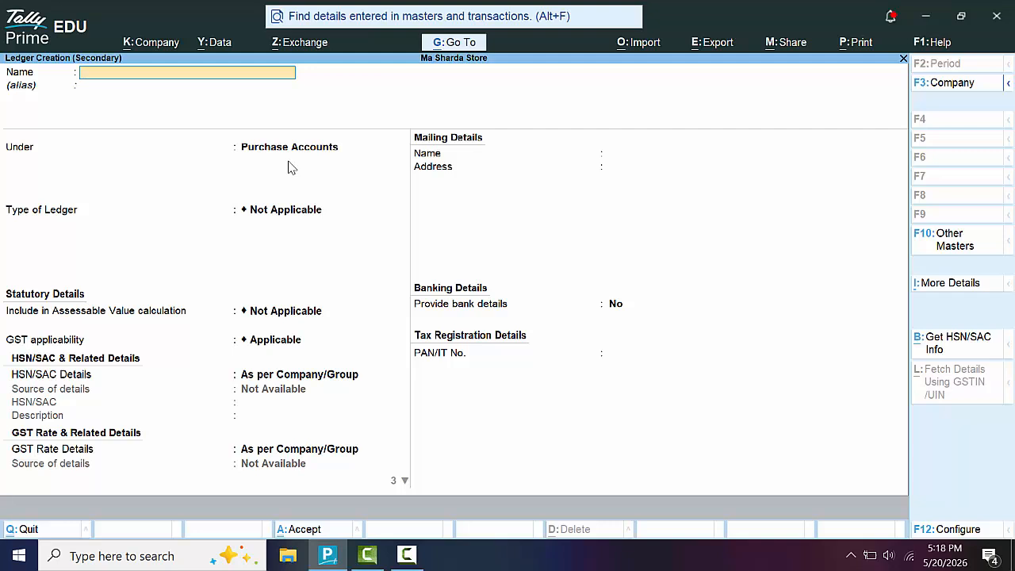
{"action": "type", "text": "Supplier"}
{"action": "key", "text": "Return"}
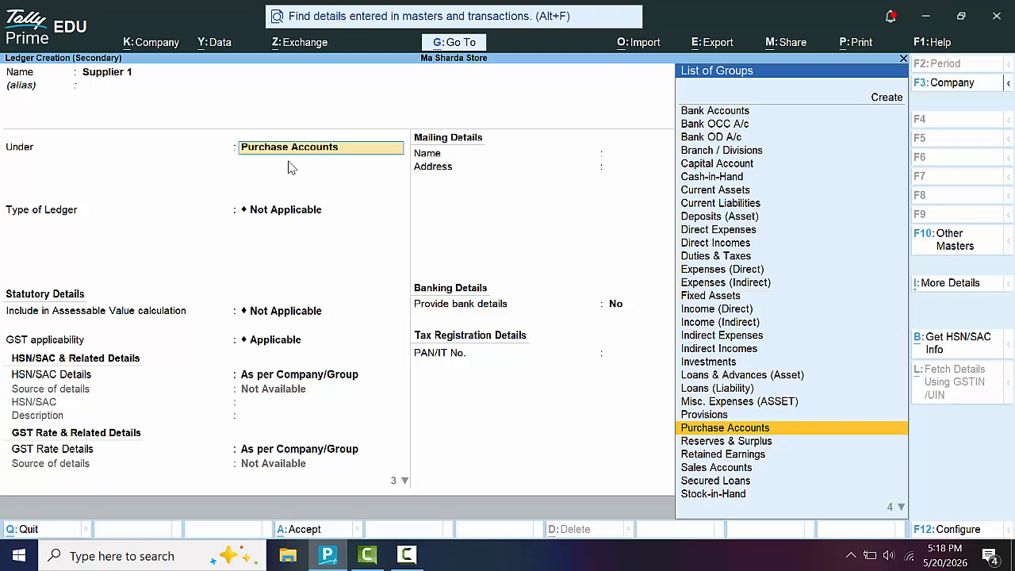
{"action": "type", "text": "S"}
{"action": "key", "text": "Down"}
{"action": "key", "text": "Down"}
{"action": "key", "text": "Down"}
{"action": "key", "text": "Down"}
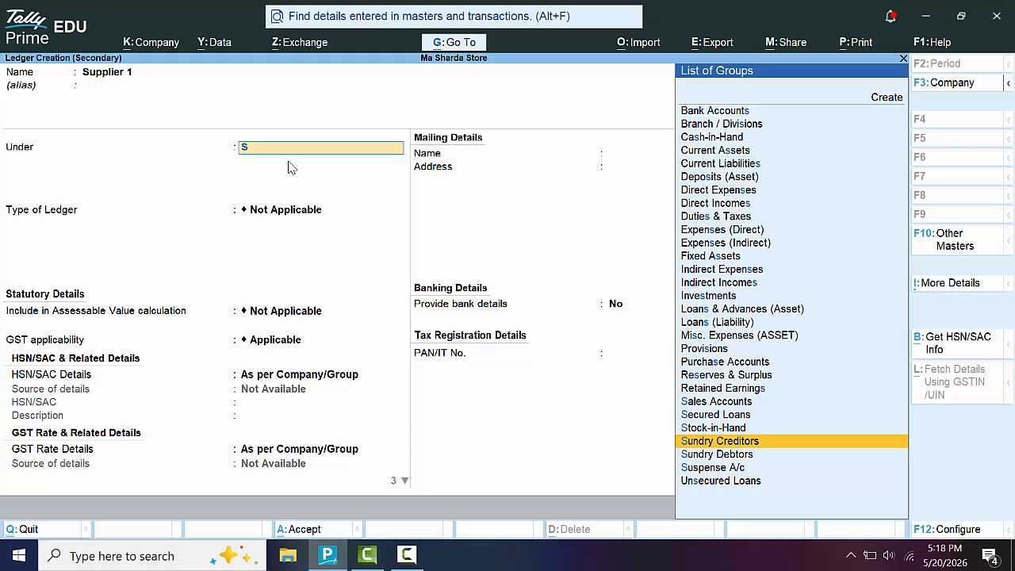
{"action": "key", "text": "Return"}
- Keep the Supplier 1 ledger's default bill-by-bill, mailing, banking and tax registration details, and save it into the voucher
{"action": "key", "text": "Return"}
{"action": "key", "text": "Return"}
{"action": "key", "text": "Return"}
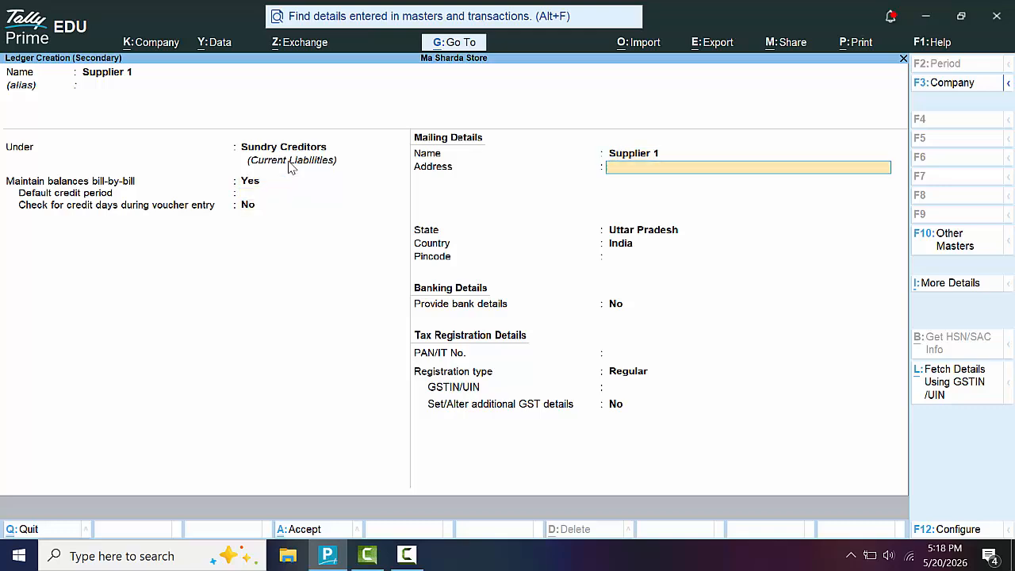
{"action": "key", "text": "Return"}
{"action": "key", "text": "Return"}
{"action": "key", "text": "Return"}
{"action": "key", "text": "Return"}
{"action": "key", "text": "Return"}
{"action": "key", "text": "Return"}
{"action": "key", "text": "Return"}
{"action": "key", "text": "Return"}
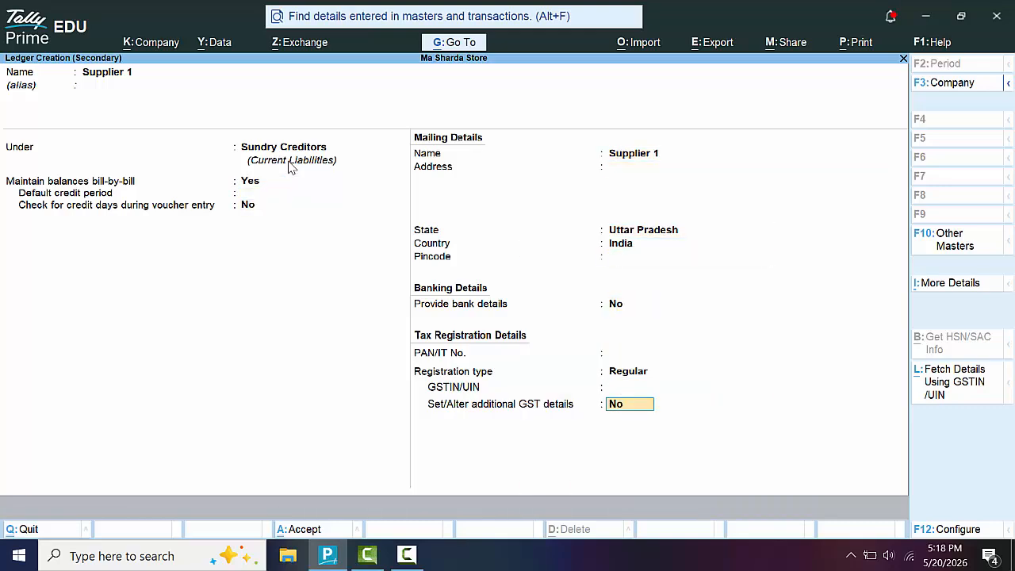
{"action": "key", "text": "Return"}
{"action": "key", "text": "Return"}
- Leave all receipt and dispatch details blank for the Supplier 1 purchase
{"action": "key", "text": "Return"}
{"action": "key", "text": "Return"}
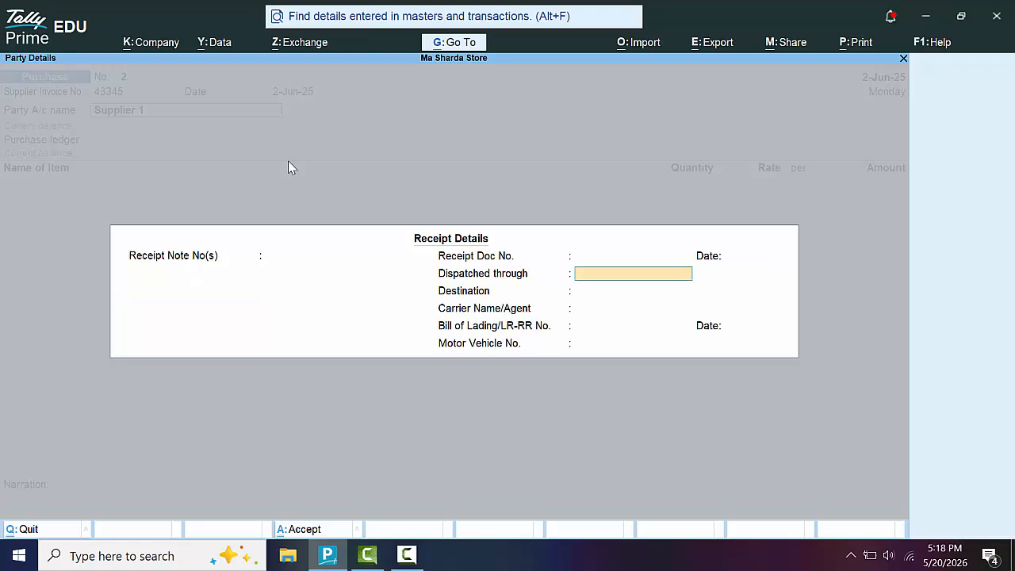
{"action": "key", "text": "Return"}
{"action": "key", "text": "Return"}
{"action": "key", "text": "Return"}
{"action": "key", "text": "Return"}
{"action": "key", "text": "Return"}
{"action": "key", "text": "Return"}
- Keep Supplier 1's default party details with Uttar Pradesh as place of supply, and choose Purchase A/c as the purchase ledger
{"action": "key", "text": "Return"}
{"action": "key", "text": "Return"}
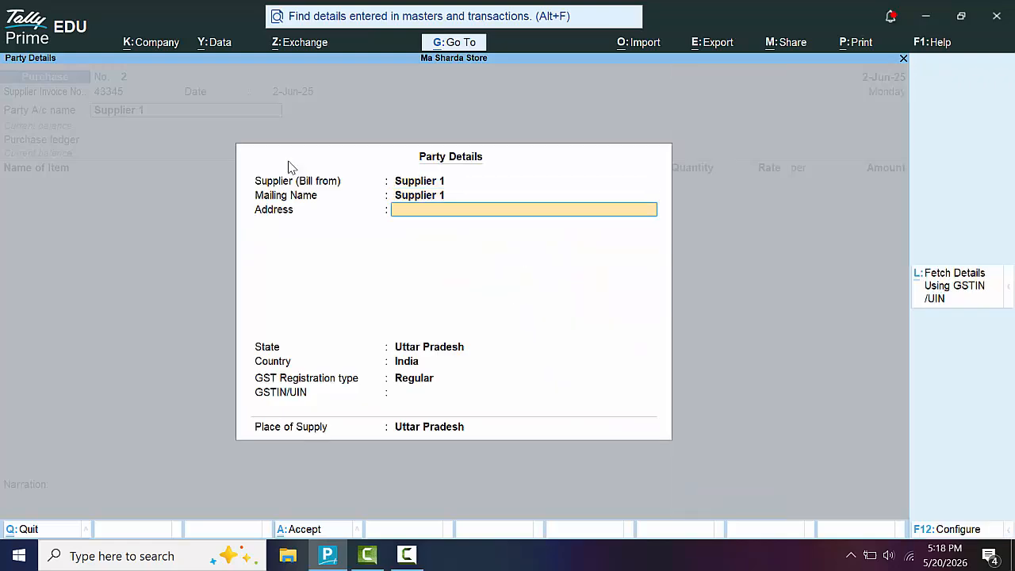
{"action": "key", "text": "Return"}
{"action": "key", "text": "Return"}
{"action": "key", "text": "Return"}
{"action": "key", "text": "Return"}
{"action": "key", "text": "Return"}
{"action": "key", "text": "Return"}
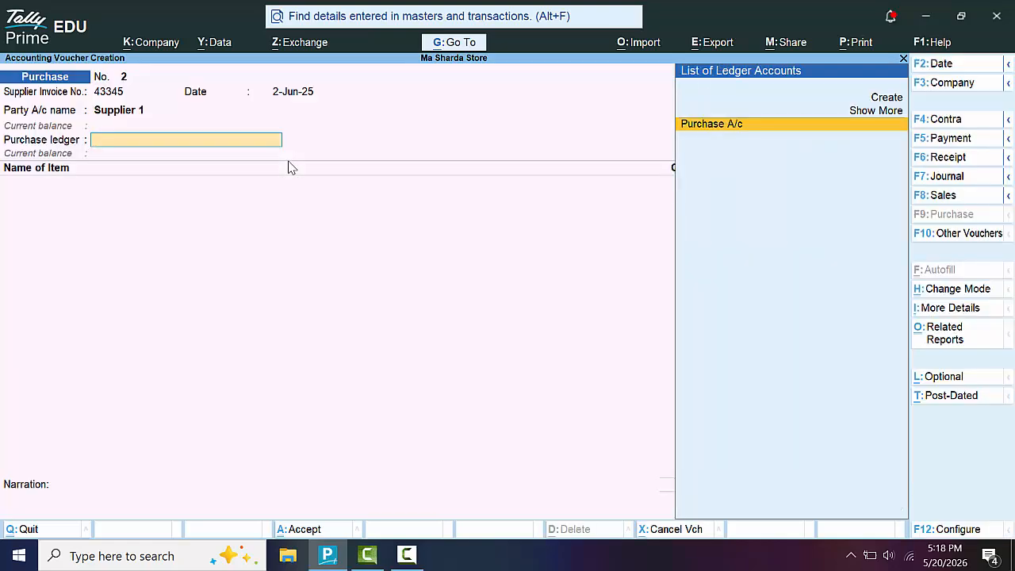
{"action": "key", "text": "Return"}
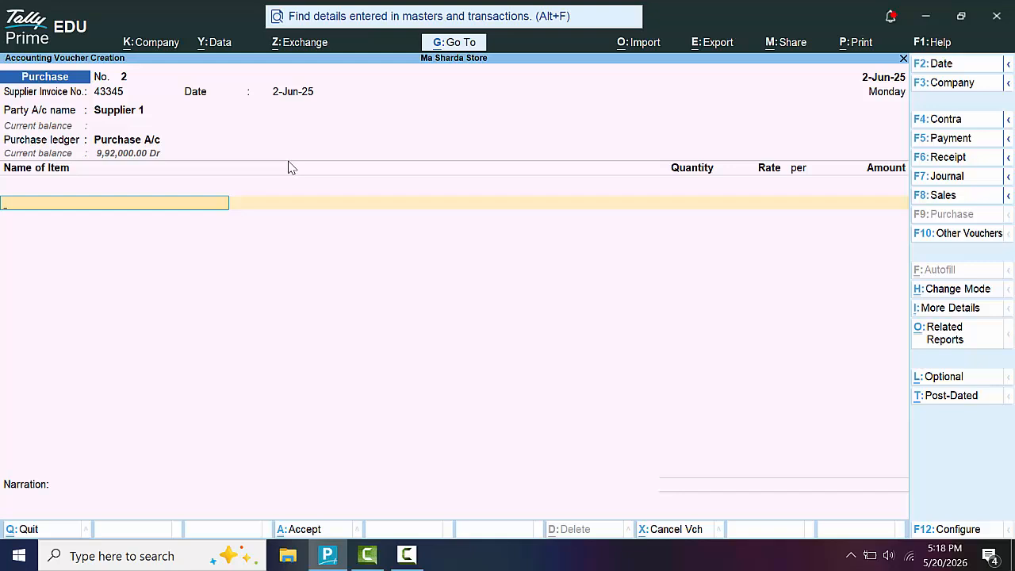
- Start a new stock item named USB Cable under Primary and choose nos as its unit
{"action": "key", "text": "alt"}
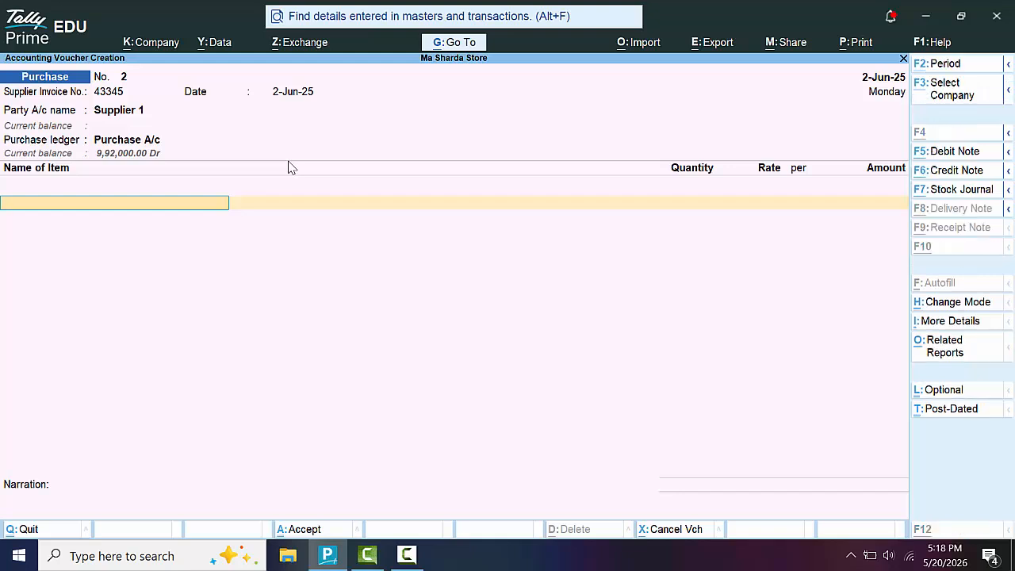
{"action": "key", "text": "alt+c"}
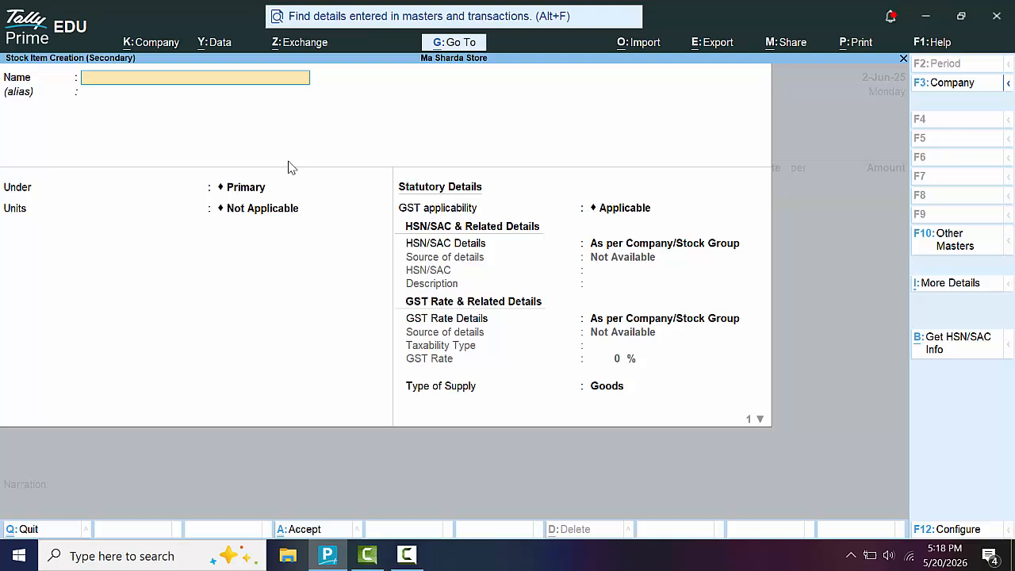
{"action": "type", "text": "USB Cable"}
{"action": "key", "text": "Return"}
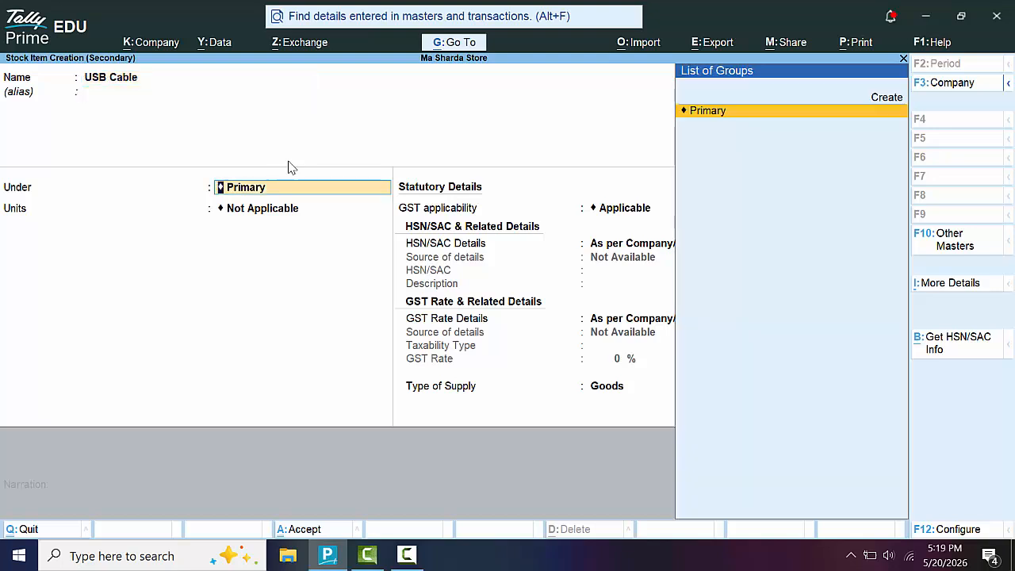
{"action": "key", "text": "Return"}
{"action": "key", "text": "Down"}
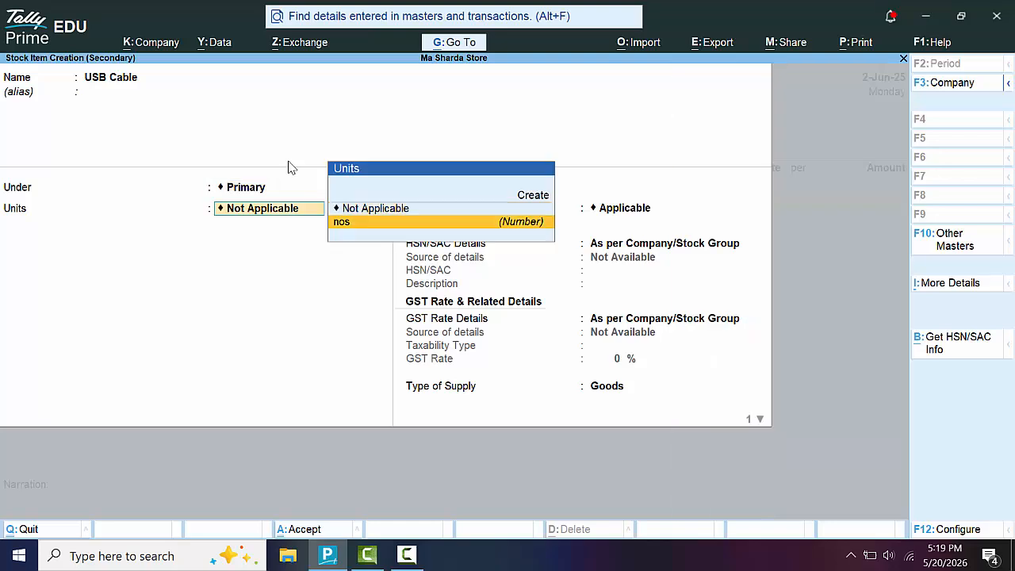
{"action": "key", "text": "Return"}
- Keep the USB Cable item's default GST details and Goods supply type, and save it into the voucher
{"action": "key", "text": "Return"}
{"action": "key", "text": "Return"}
{"action": "key", "text": "Return"}
{"action": "key", "text": "Return"}
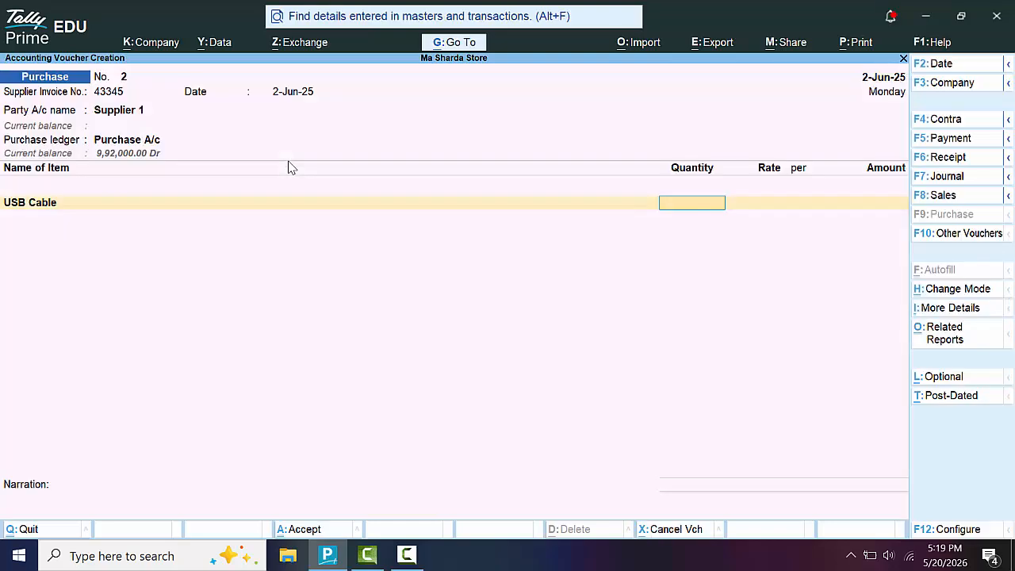
- Enter 60 nos of USB Cable at a rate of 70 per nos in the Supplier 1 purchase
{"action": "type", "text": "60"}
{"action": "key", "text": "Return"}
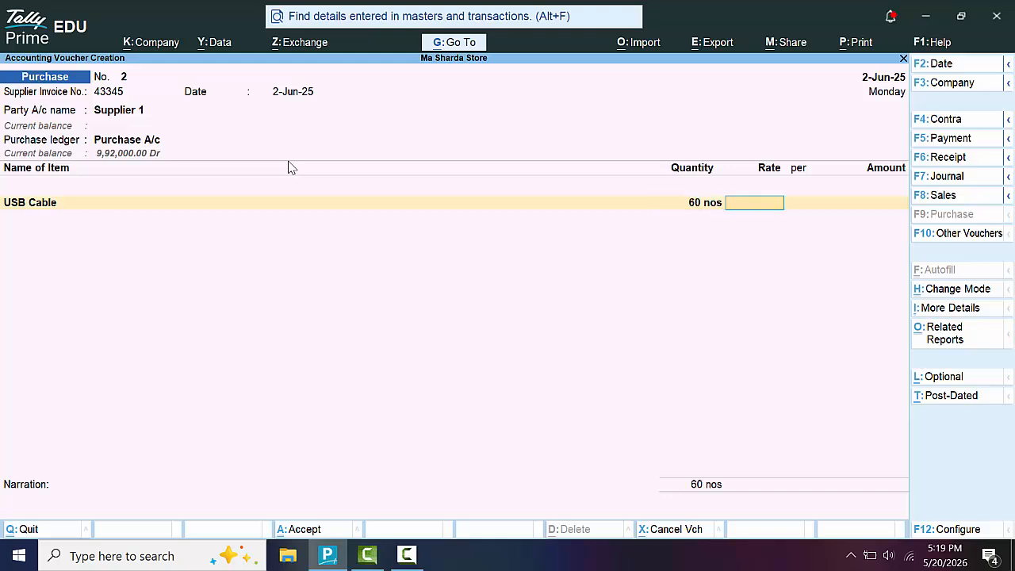
{"action": "type", "text": "70"}
{"action": "key", "text": "Return"}
{"action": "key", "text": "Return"}
{"action": "key", "text": "Return"}
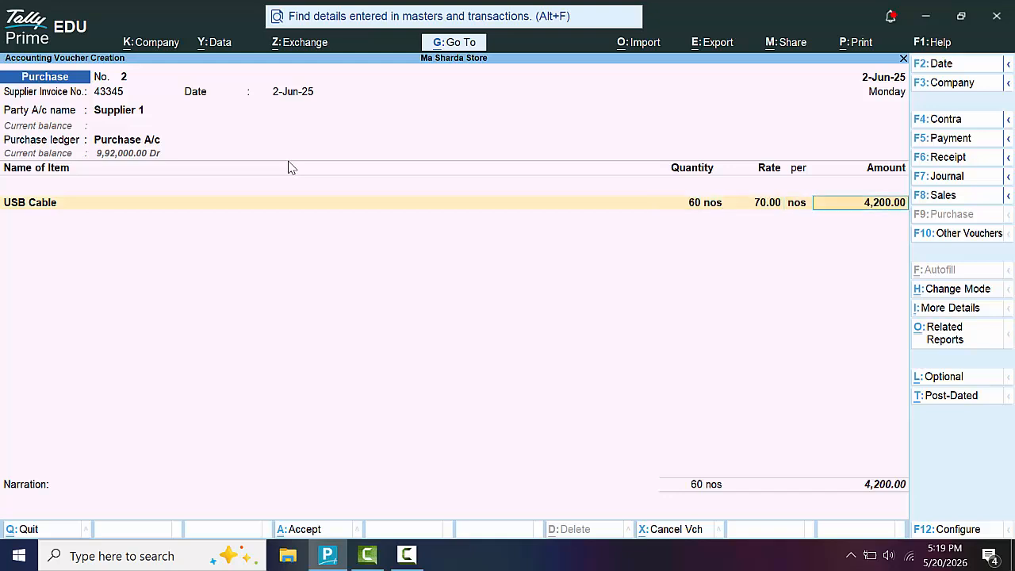
- Start a new stock item named Pen under Primary from the voucher and choose nos as its unit
{"action": "key", "text": "alt+c"}
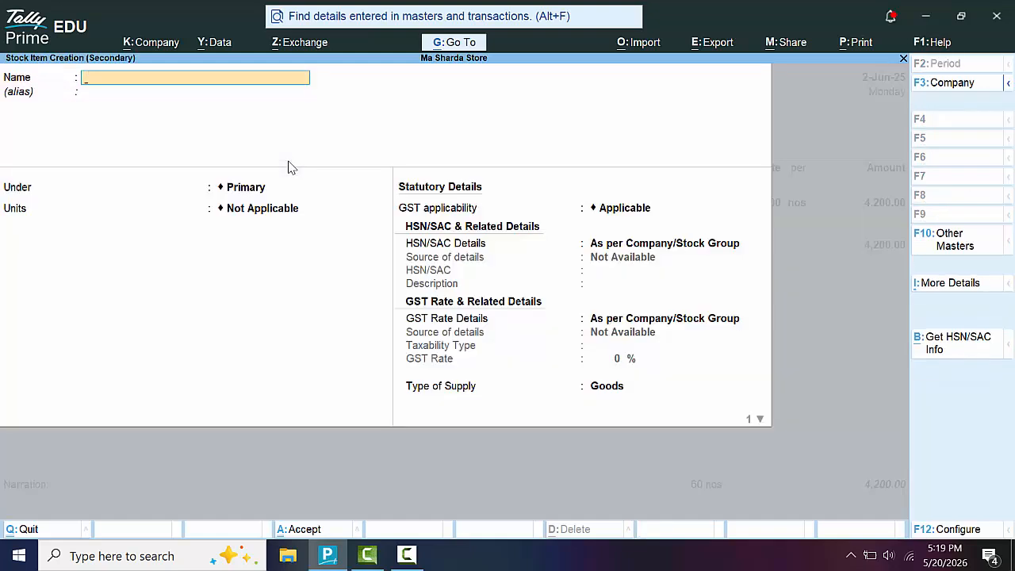
{"action": "type", "text": "Pen"}
{"action": "key", "text": "Return"}
{"action": "key", "text": "Return"}
{"action": "key", "text": "Return"}
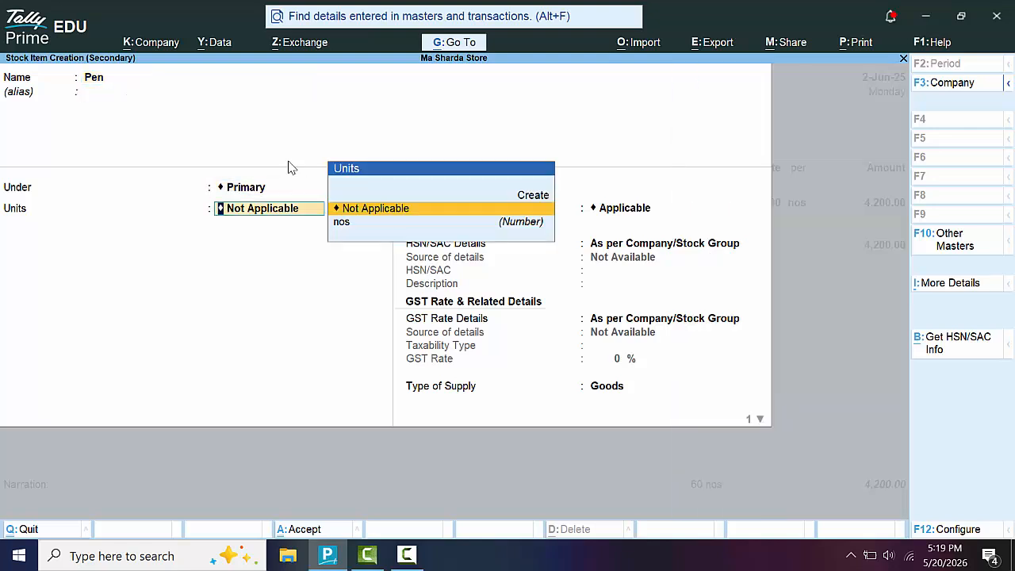
{"action": "key", "text": "Down"}
{"action": "key", "text": "Return"}
- Keep the Pen item's default GST details and Goods supply type, and save it into the voucher
{"action": "key", "text": "Return"}
{"action": "key", "text": "Return"}
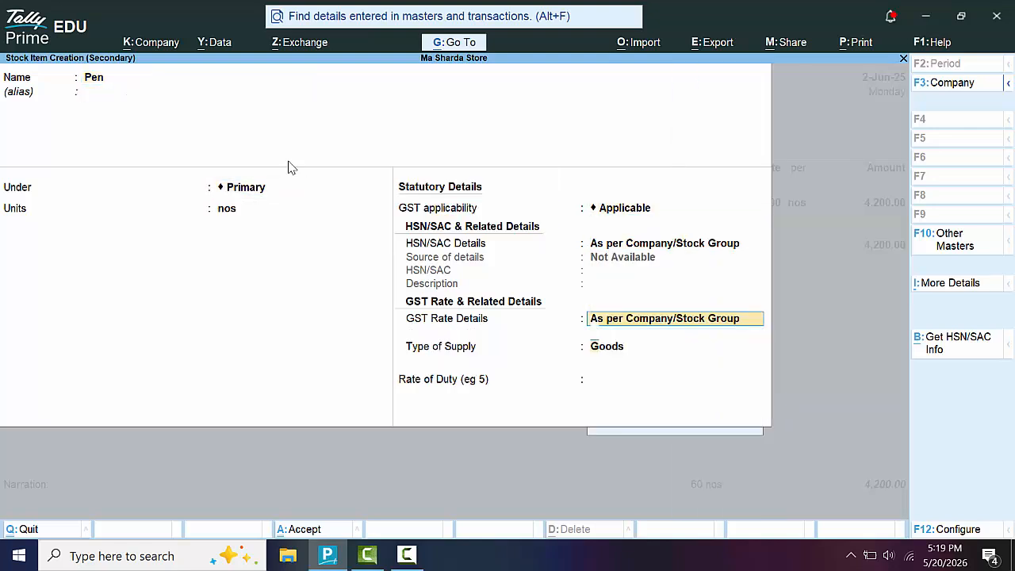
{"action": "key", "text": "Return"}
{"action": "key", "text": "Return"}
{"action": "key", "text": "Return"}
{"action": "key", "text": "Return"}
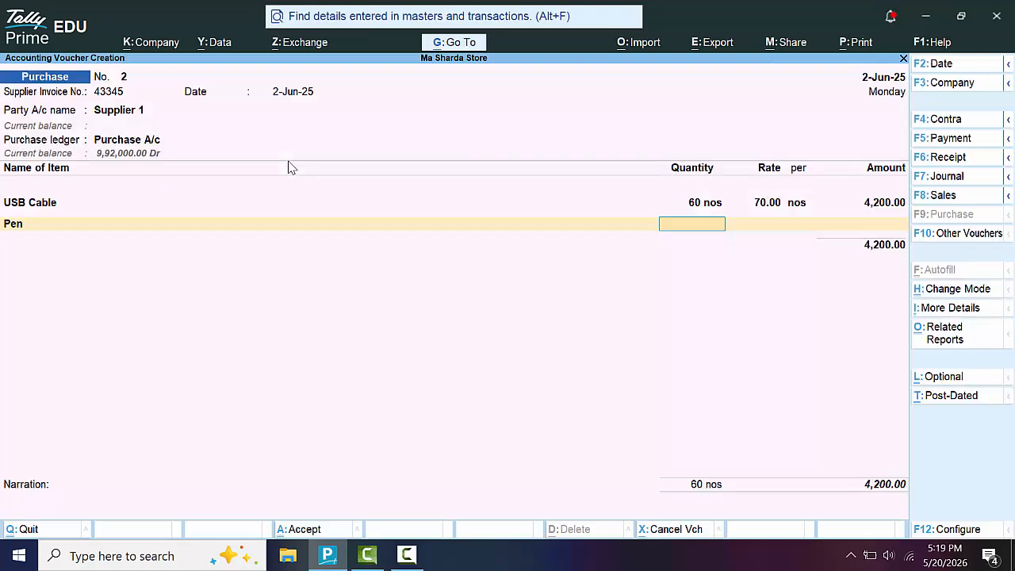
- Enter 50 nos of Pen at a rate of 2 per nos in the purchase
{"action": "type", "text": "50"}
{"action": "key", "text": "Return"}
{"action": "type", "text": "2"}
{"action": "key", "text": "Return"}
{"action": "key", "text": "Return"}
{"action": "key", "text": "Return"}
- End the item list and allocate the full credit amount to New Ref 43345 in Supplier 1's bill-wise details
{"action": "key", "text": "Return"}
{"action": "key", "text": "Return"}
{"action": "key", "text": "Return"}
{"action": "key", "text": "Return"}
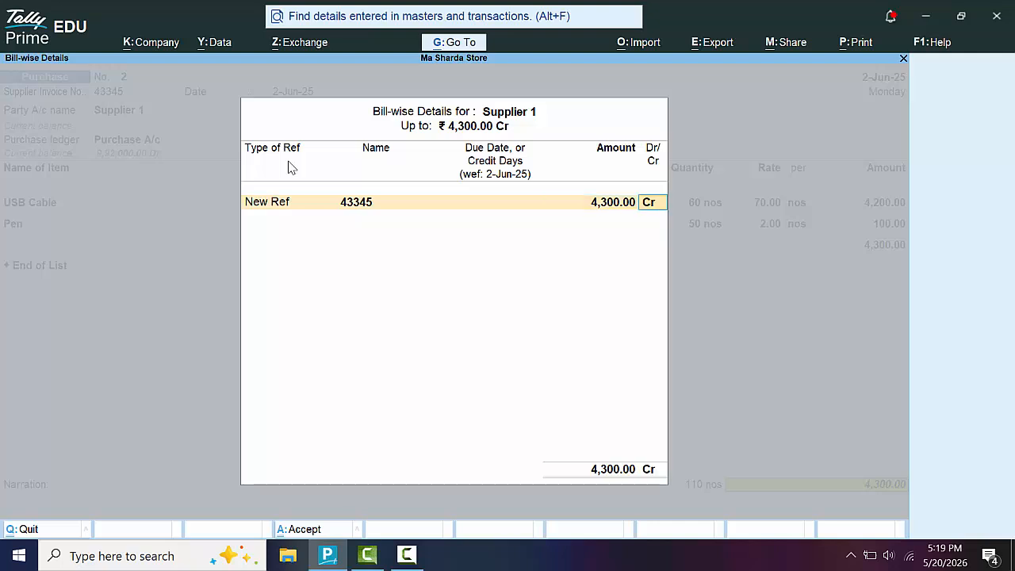
{"action": "key", "text": "Return"}
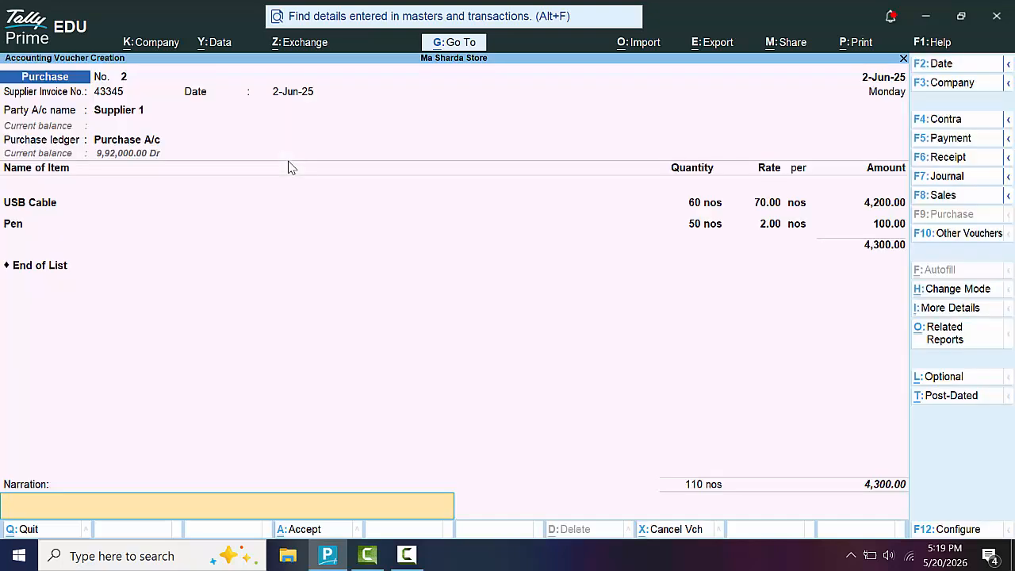
- Enter the narration "TheGoods have been purchased on credit", save the purchase voucher, and return to the Gateway of Tally
{"action": "type", "text": "The"}
{"action": "key", "text": "alt+Tab"}
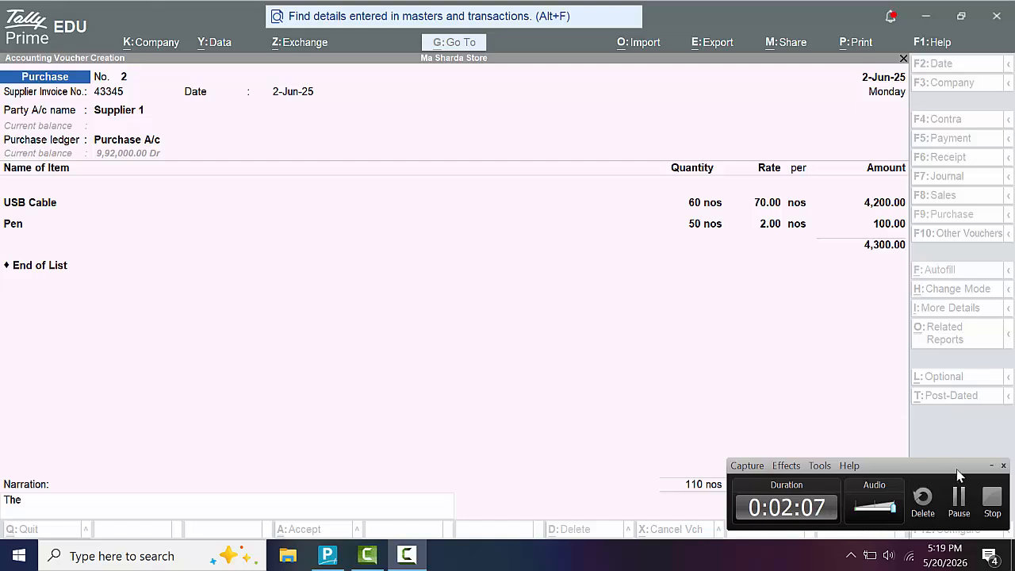
{"action": "left_click", "coordinate": [992, 466]}
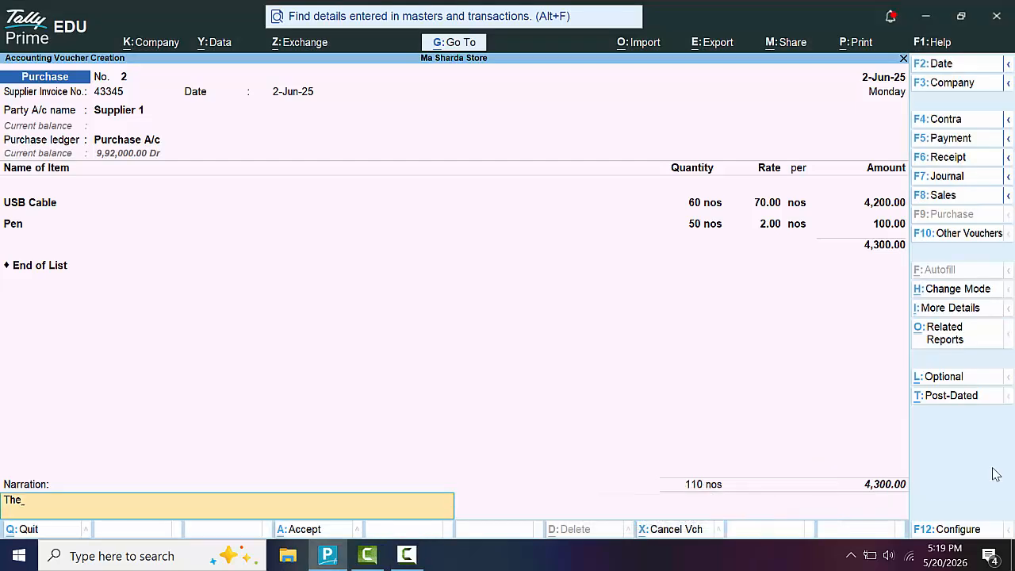
{"action": "type", "text": "TheGoods have been"}
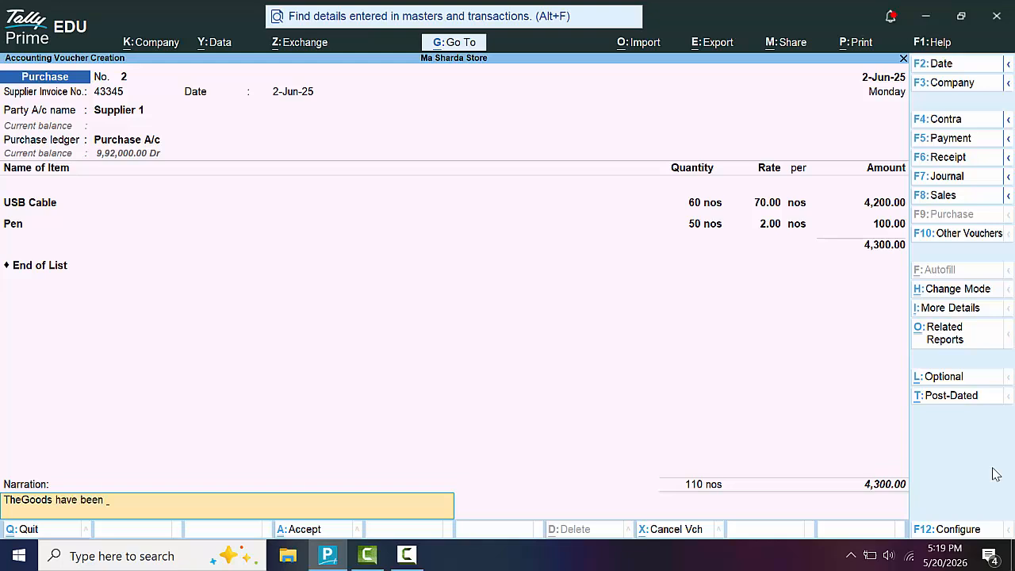
{"action": "type", "text": " purchased on credit"}
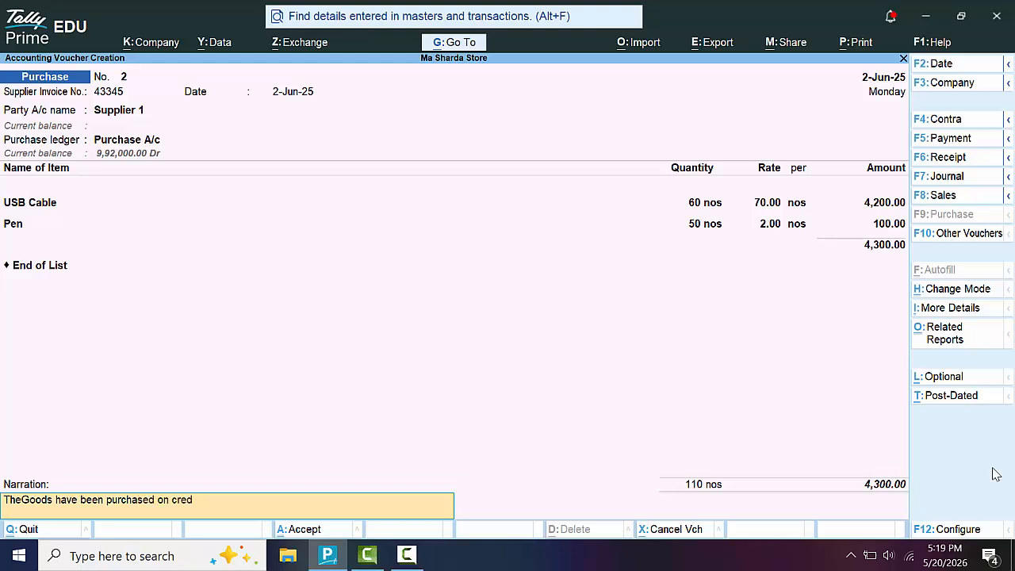
{"action": "key", "text": "Return"}
{"action": "key", "text": "Return"}
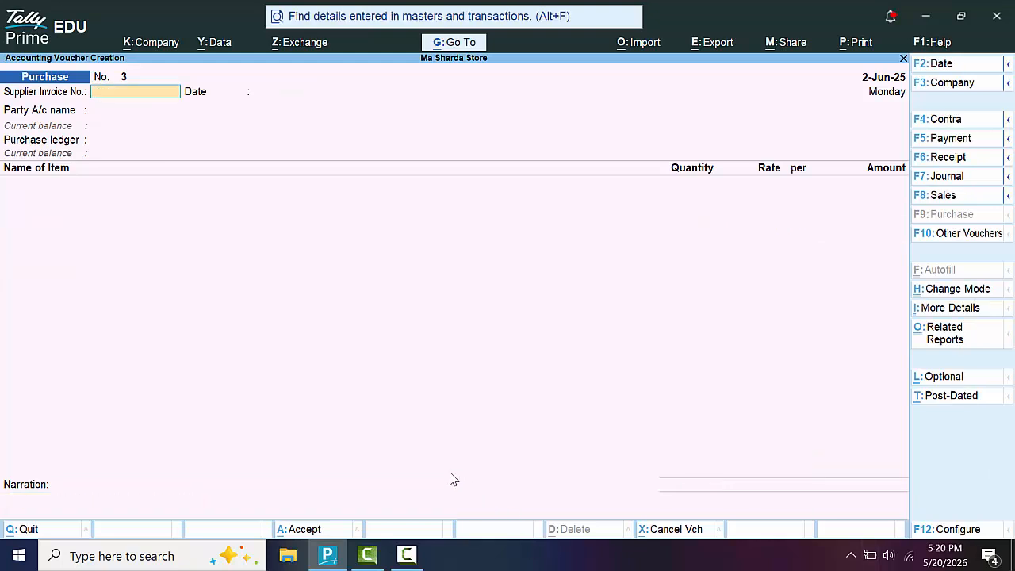
{"action": "key", "text": "y"}
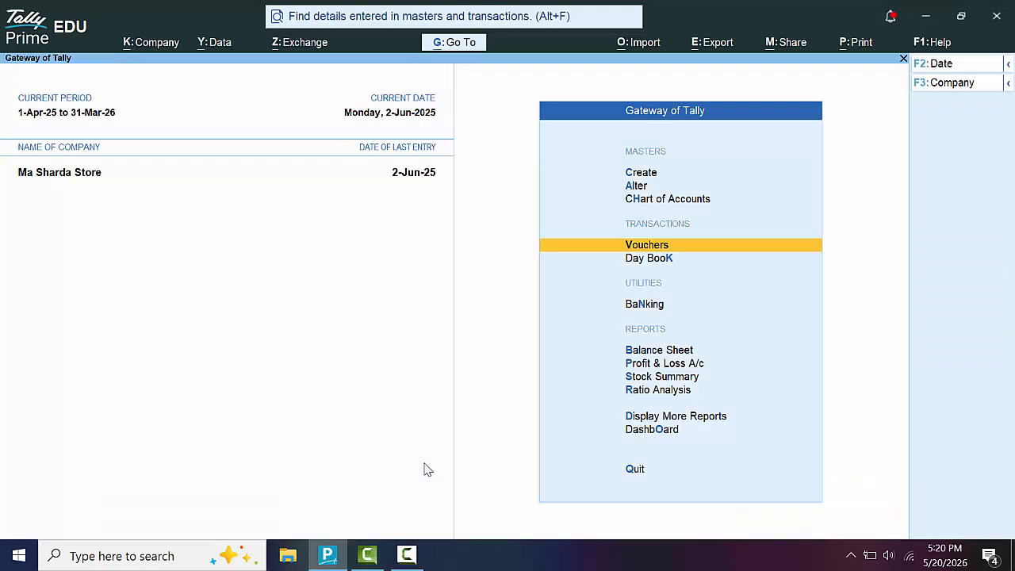
- Open the Day Book and set its period from 1-4-2025 to 31-3-26
{"action": "key", "text": "k"}
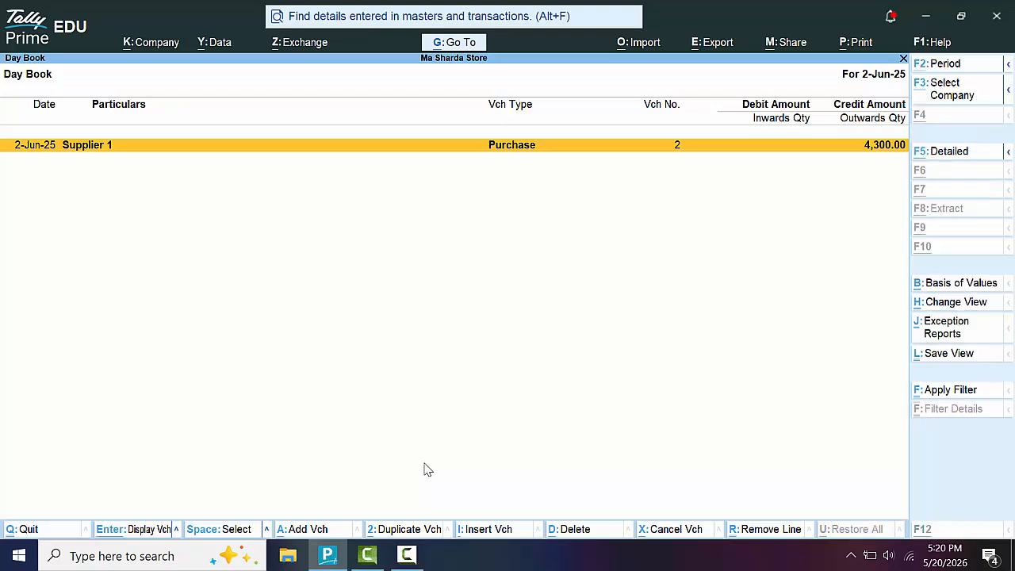
{"action": "key", "text": "alt+F2"}
{"action": "type", "text": "1-"}
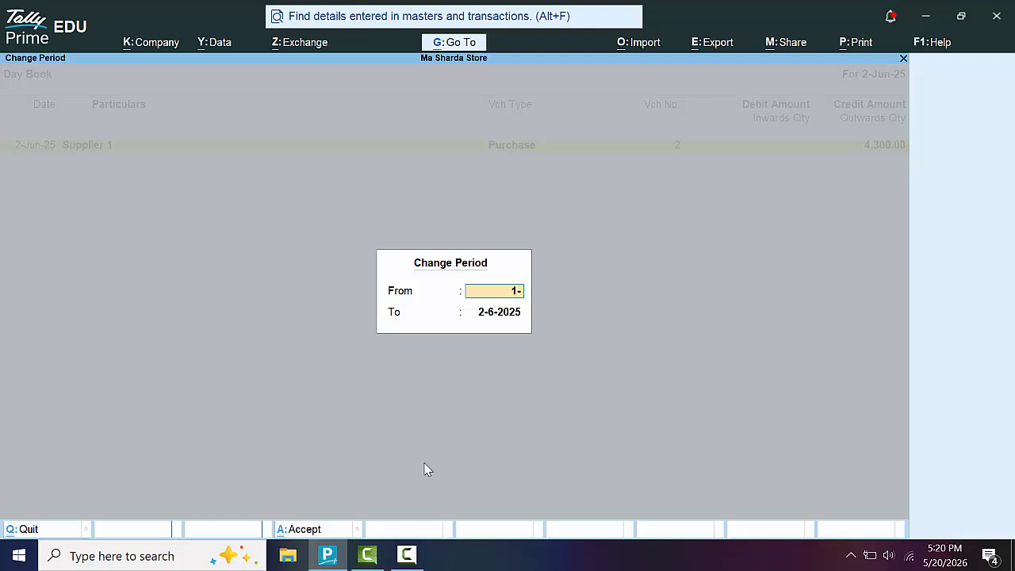
{"action": "type", "text": "4-2025"}
{"action": "key", "text": "Return"}
{"action": "type", "text": "\\"}
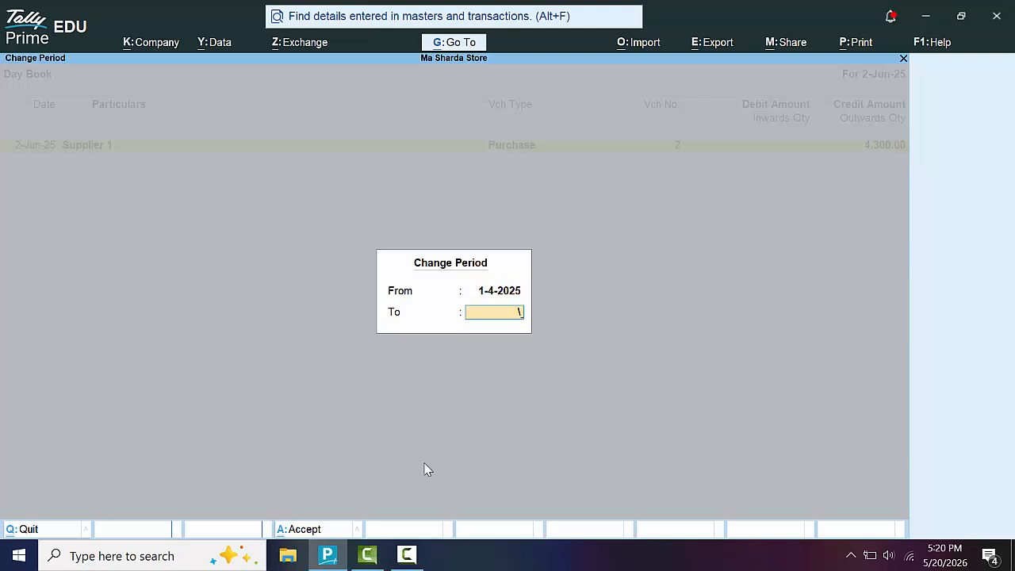
{"action": "key", "text": "BackSpace"}
{"action": "type", "text": "31-3-26"}
{"action": "key", "text": "Return"}
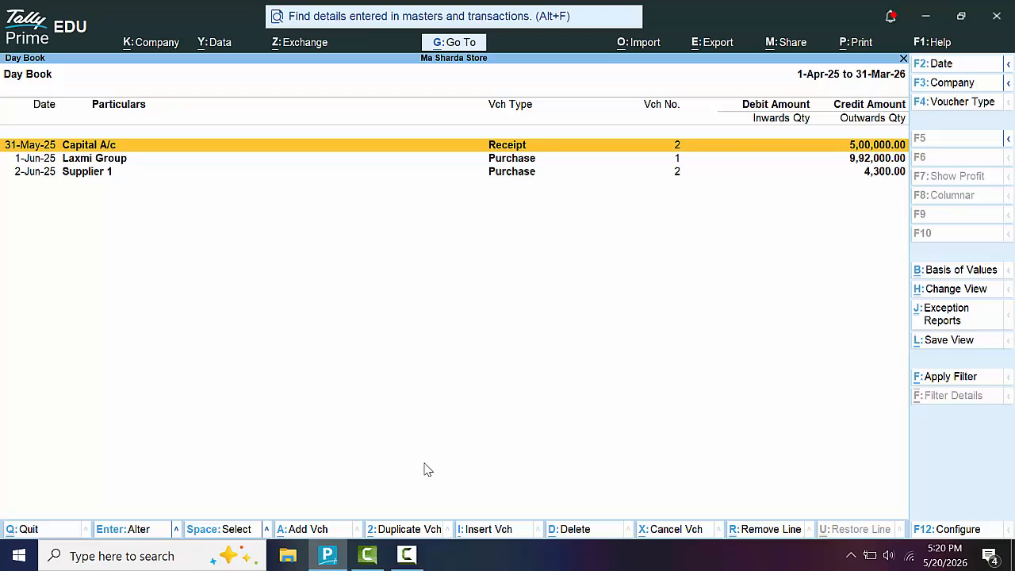
- Open the Laxmi Group purchase voucher from the Day Book and preview its printed invoice enlarged
{"action": "key", "text": "Down"}
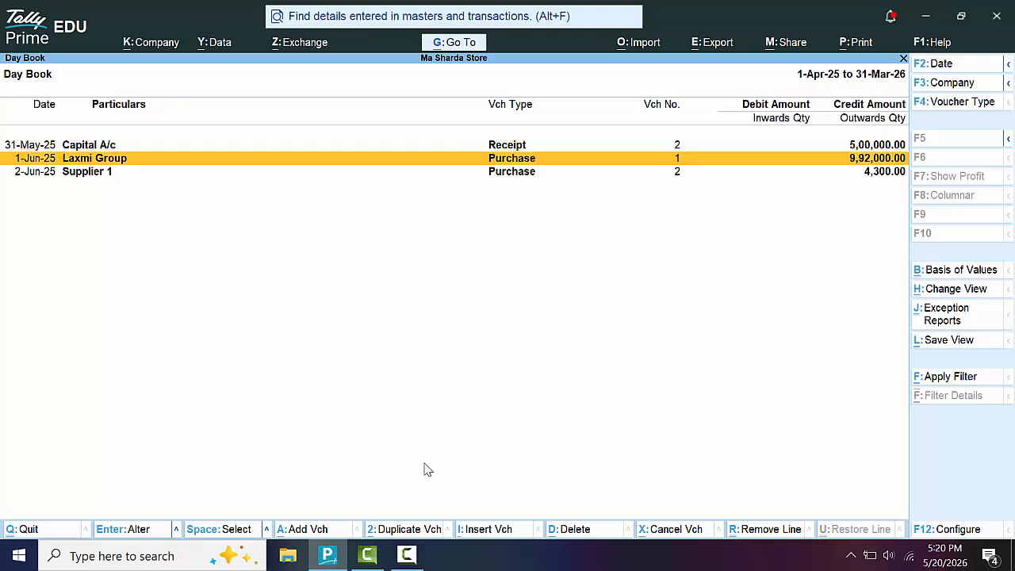
{"action": "key", "text": "Return"}
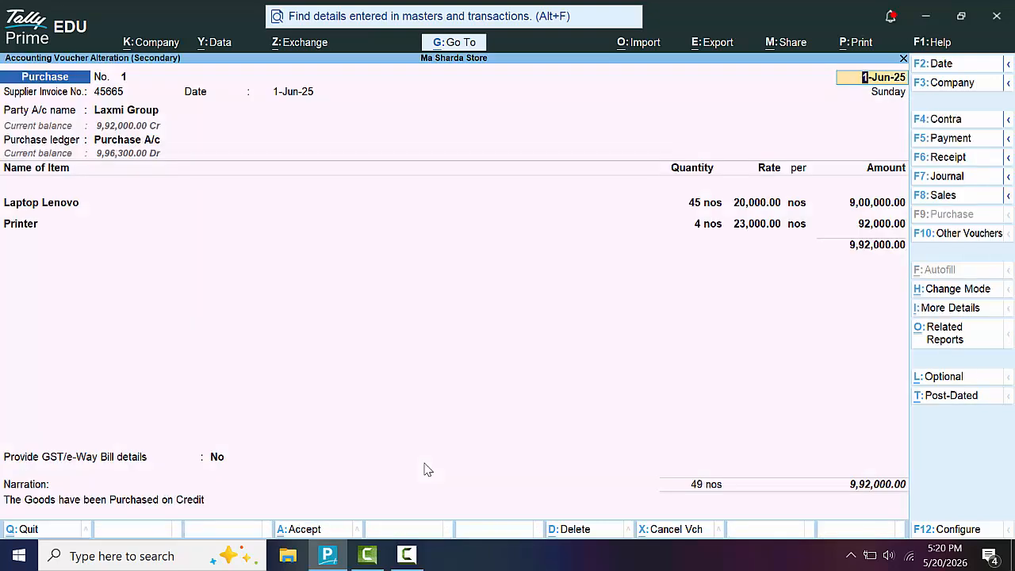
{"action": "key", "text": "alt+p"}
{"action": "key", "text": "Return"}
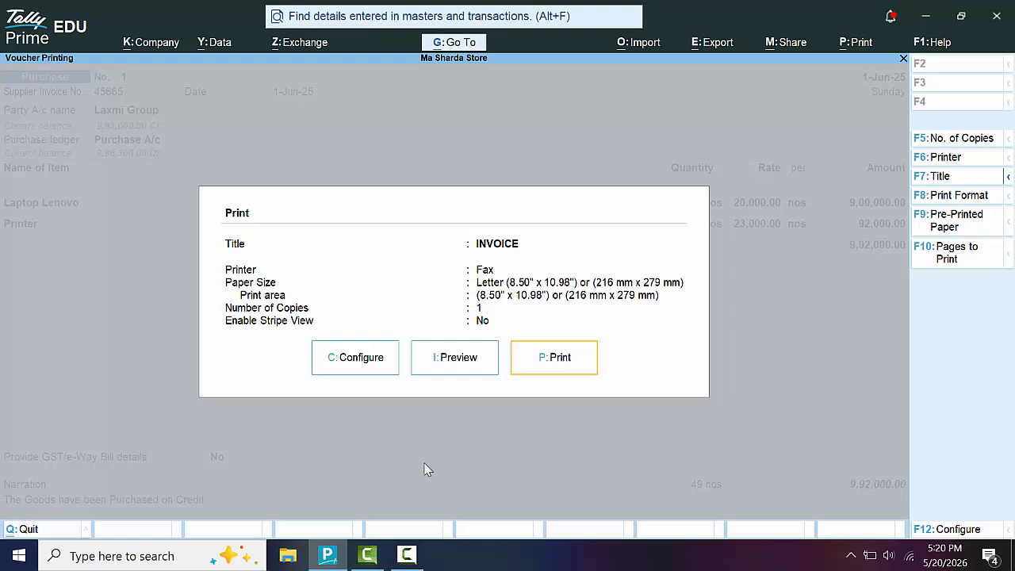
{"action": "key", "text": "i"}
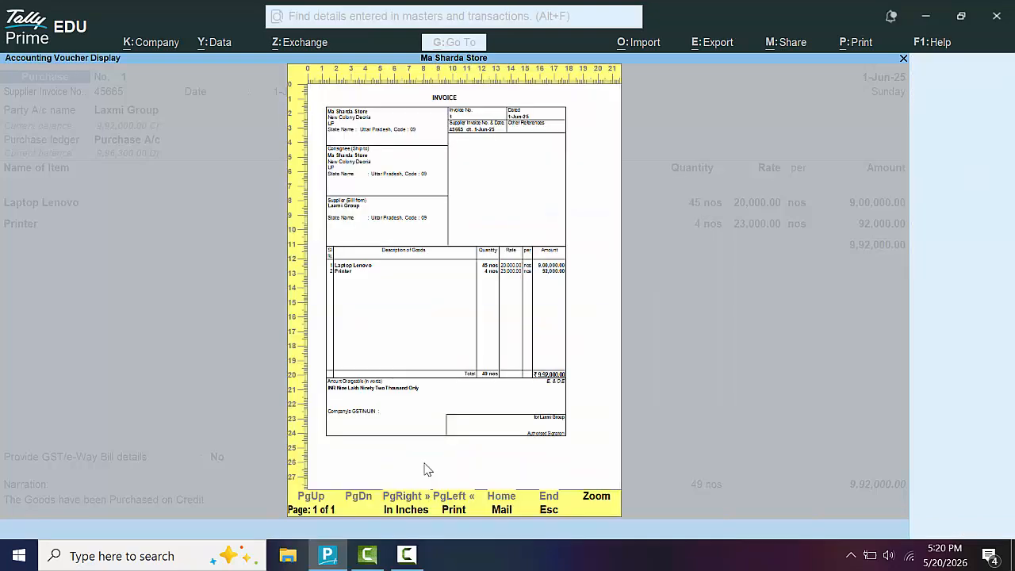
{"action": "left_click", "coordinate": [617, 506]}
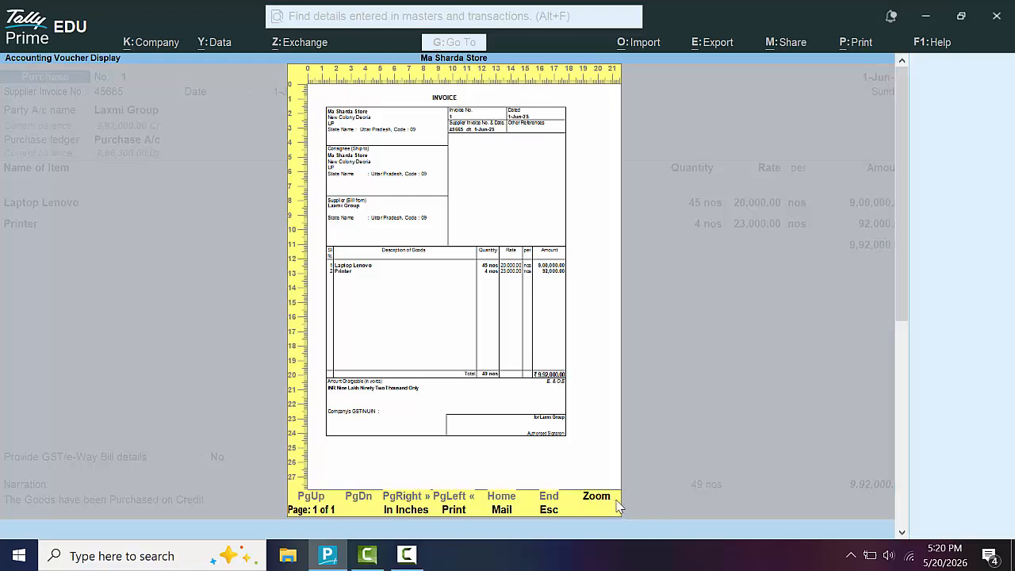